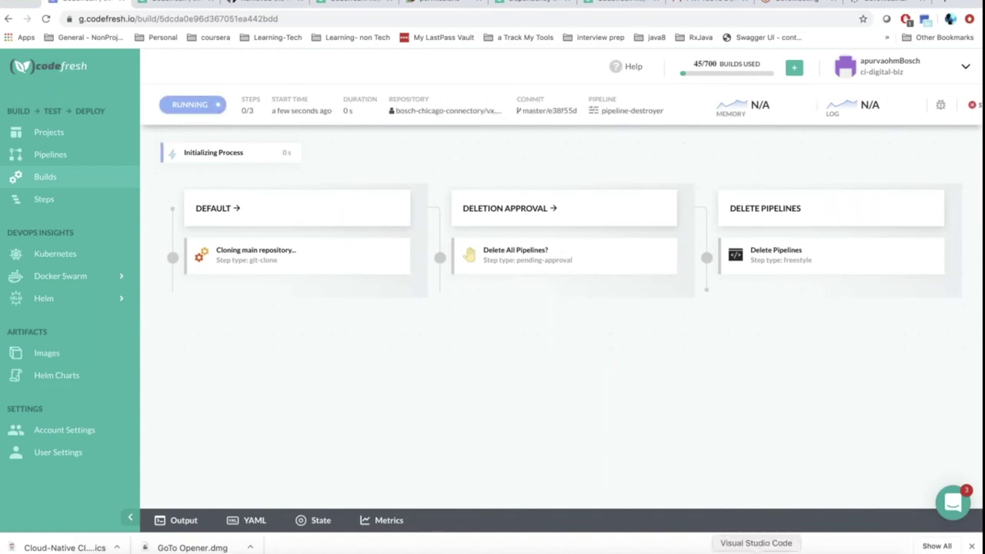
Switch to Visual Studio Code and bring the bh-infrastructure project window to the front.
left_click(756, 550)
right_click(822, 550)
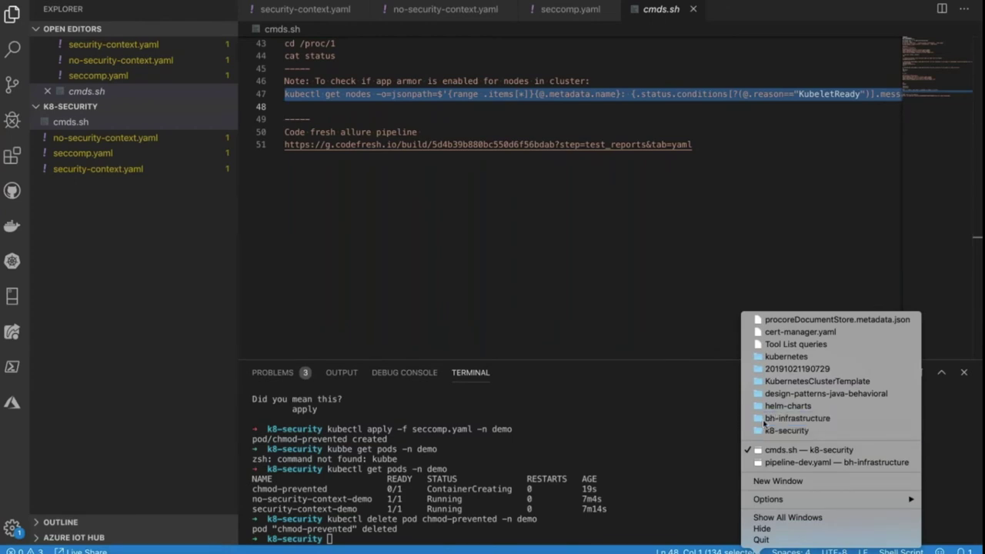
key("Escape")
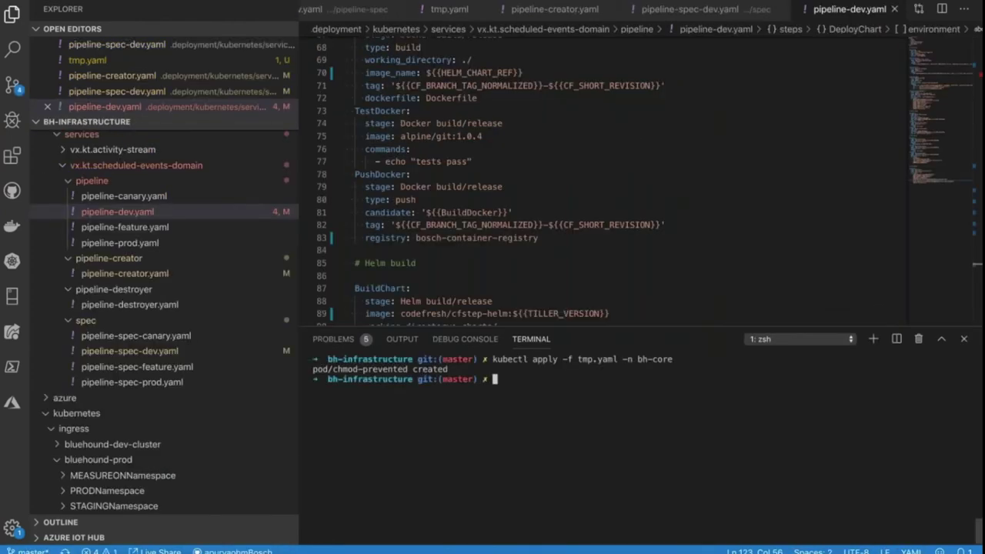
Open pipeline-destroyer.yaml and highlight the codefresh/cli image, then place the cursor at the first pipeline delete command.
key("super+shift+e")
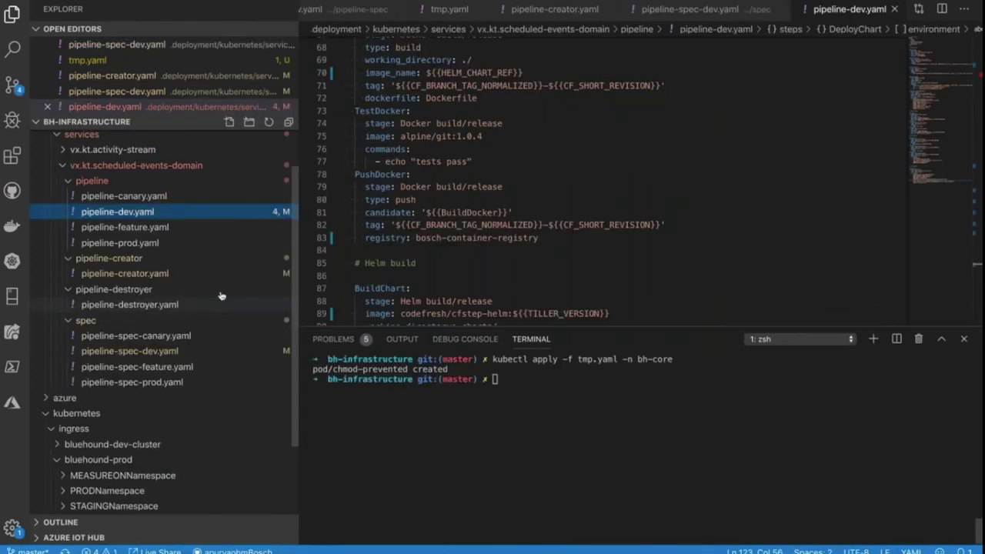
left_click(221, 303)
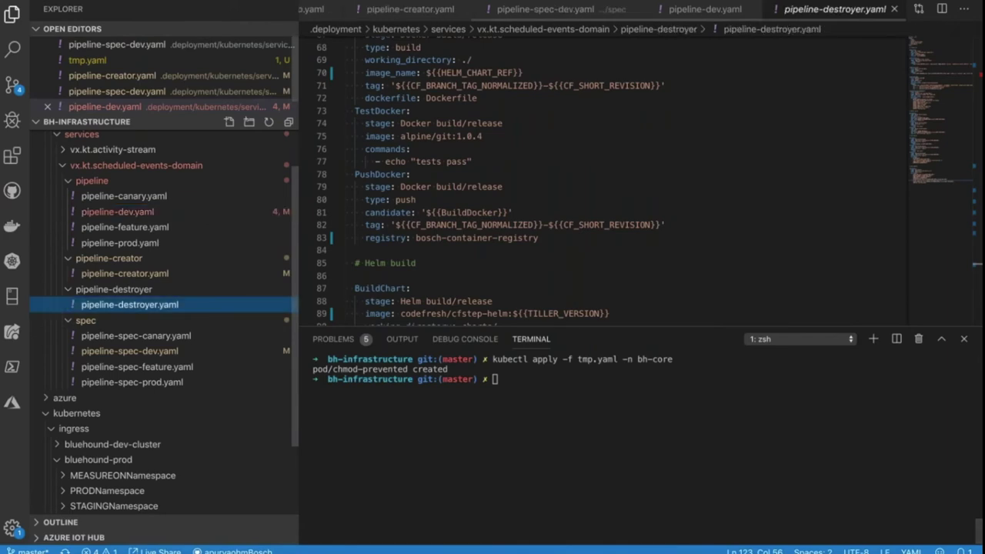
left_click_drag(400, 207, 467, 207)
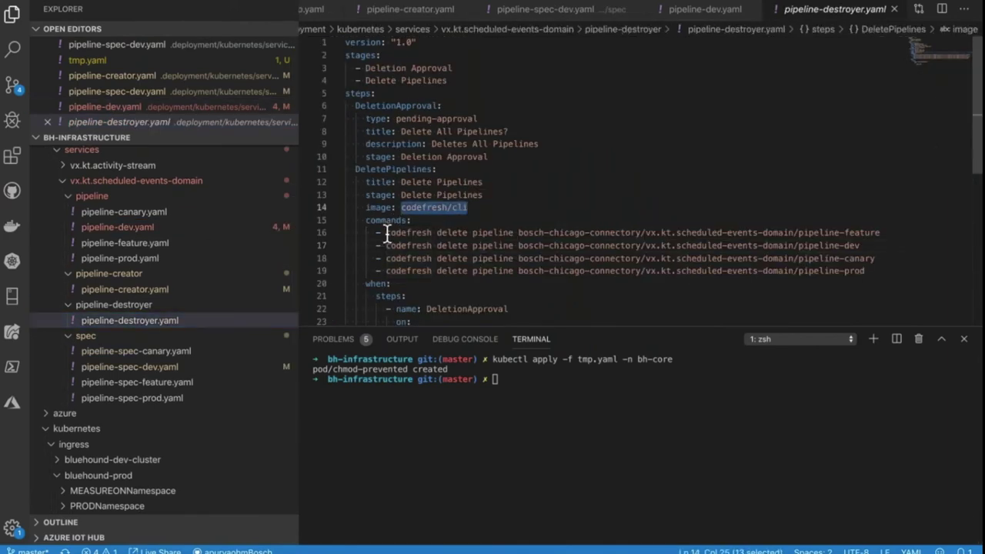
left_click(387, 233)
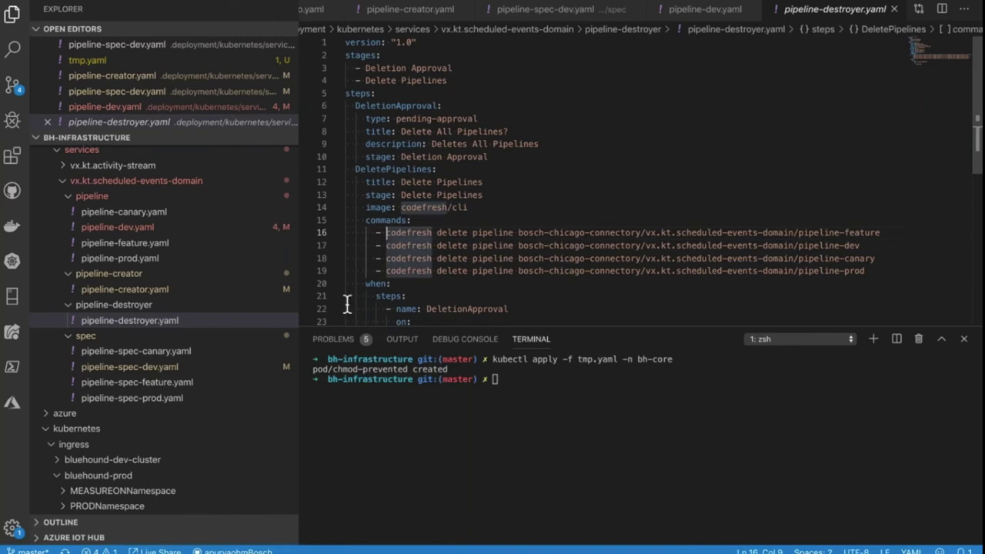
Open pipeline-creator.yaml and review it from its first line, including the clone and pipelineCreate steps.
key("super+shift+e")
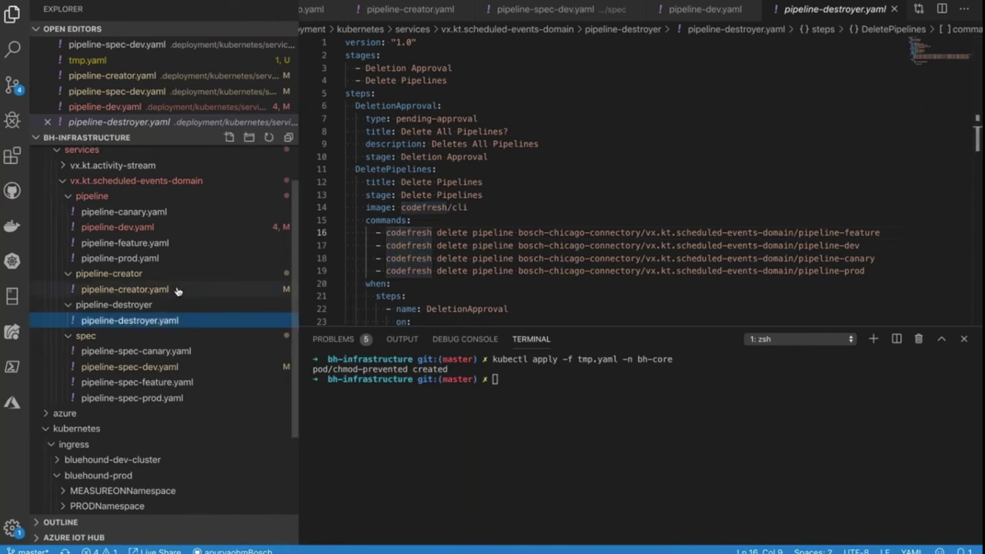
left_click(177, 290)
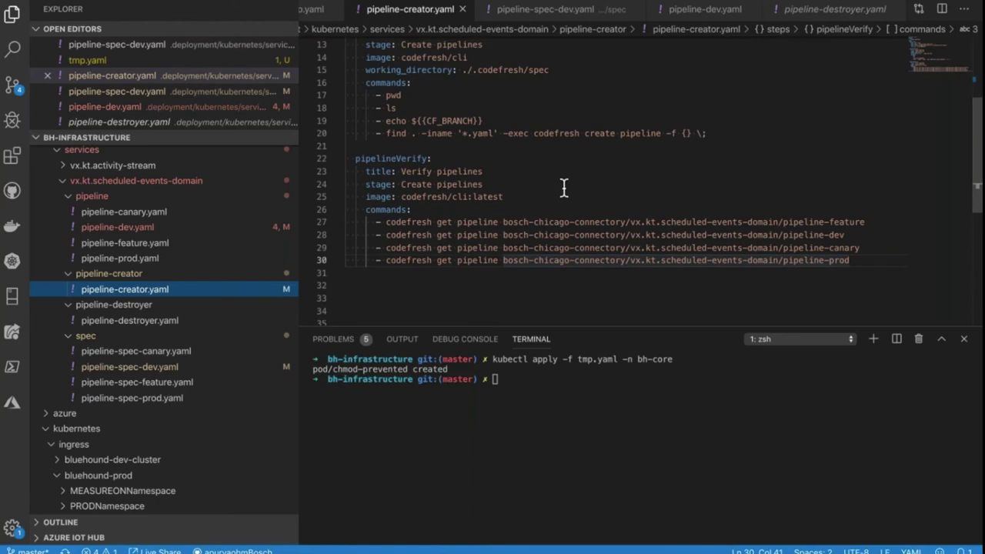
scroll(563, 188, "up", 2)
scroll(563, 188, "up", 2)
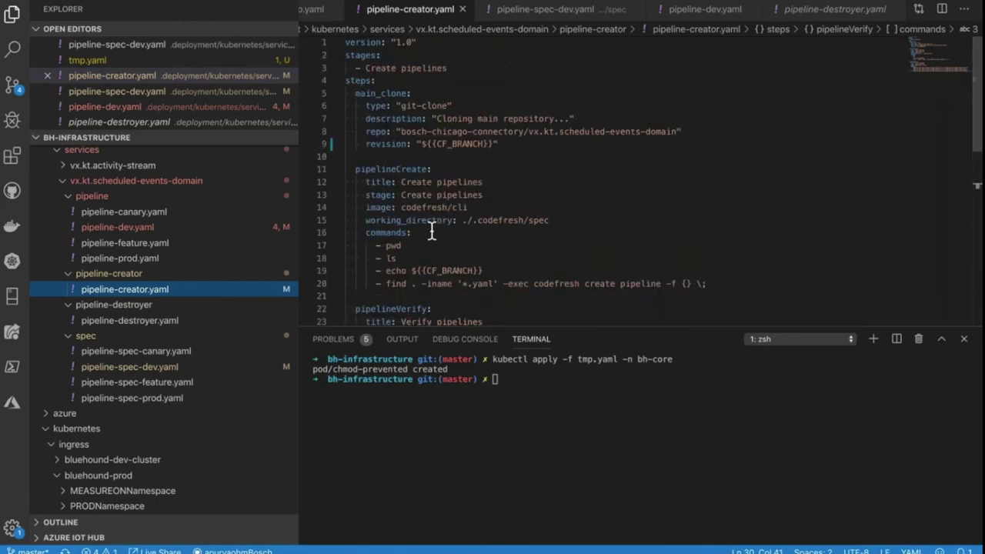
Examine the pipelineCreate working directory path and the matching spec folder under vx.kt.scheduled-events-domain.
left_click(100, 187)
left_click(116, 226)
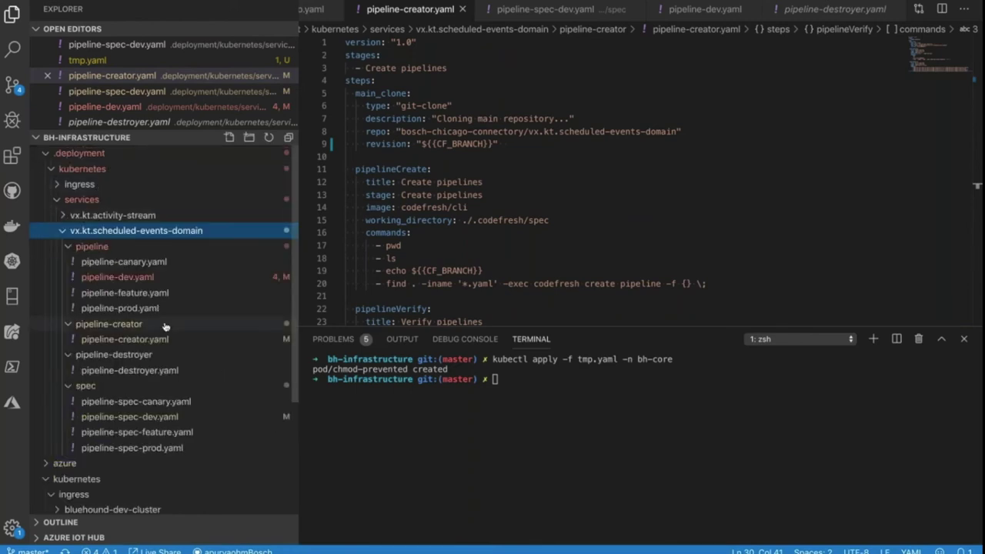
scroll(164, 327, "down", 1)
scroll(164, 327, "down", 3)
scroll(164, 327, "up", 2)
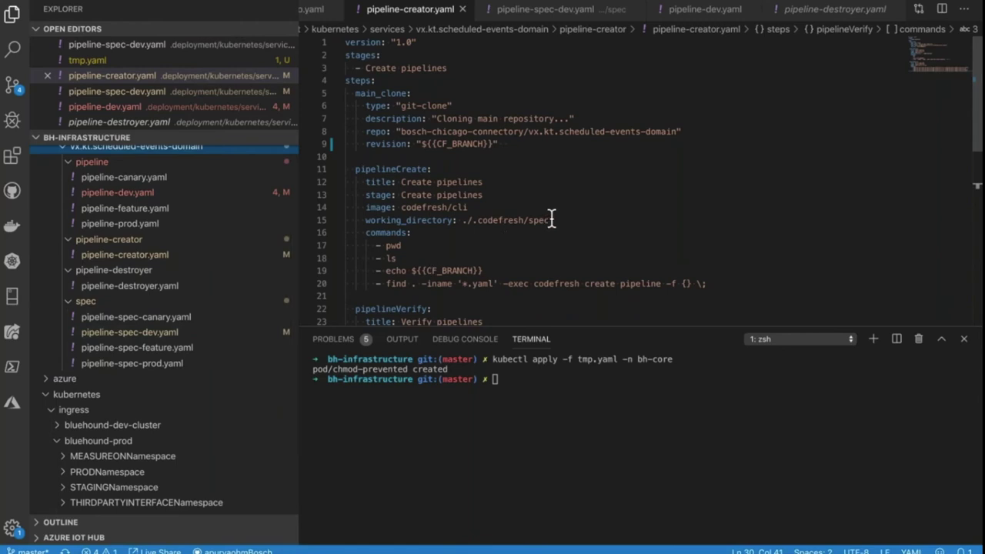
left_click_drag(551, 220, 467, 220)
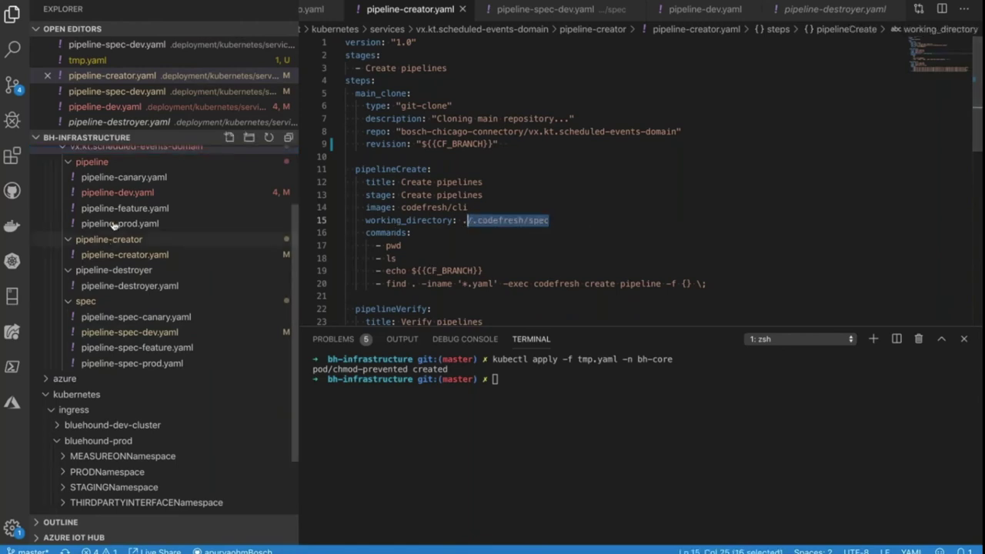
left_click(105, 306)
left_click(105, 305)
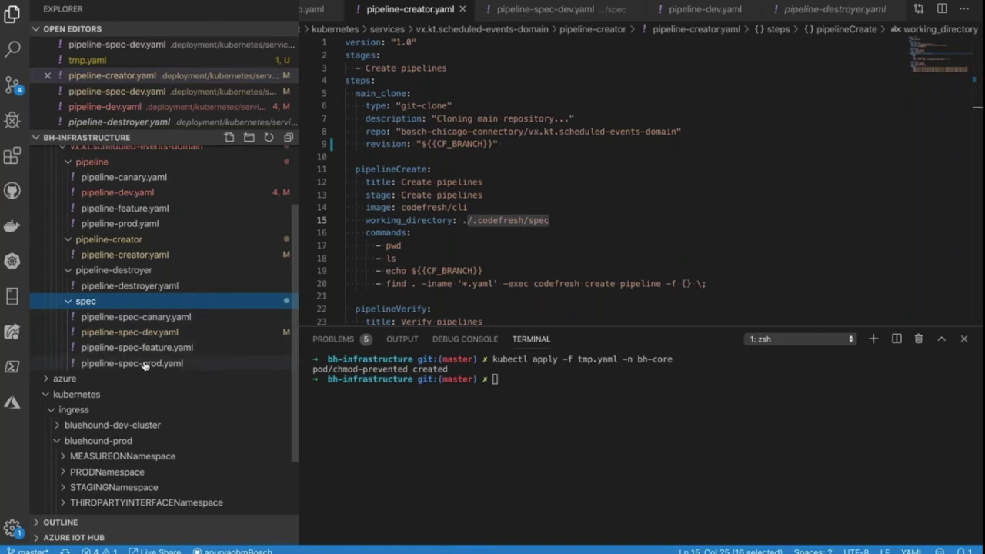
Examine the find command in pipelineCreate, highlighting the yaml file pattern and the "codefresh create pipeline" part.
left_click(486, 222)
left_click(394, 283)
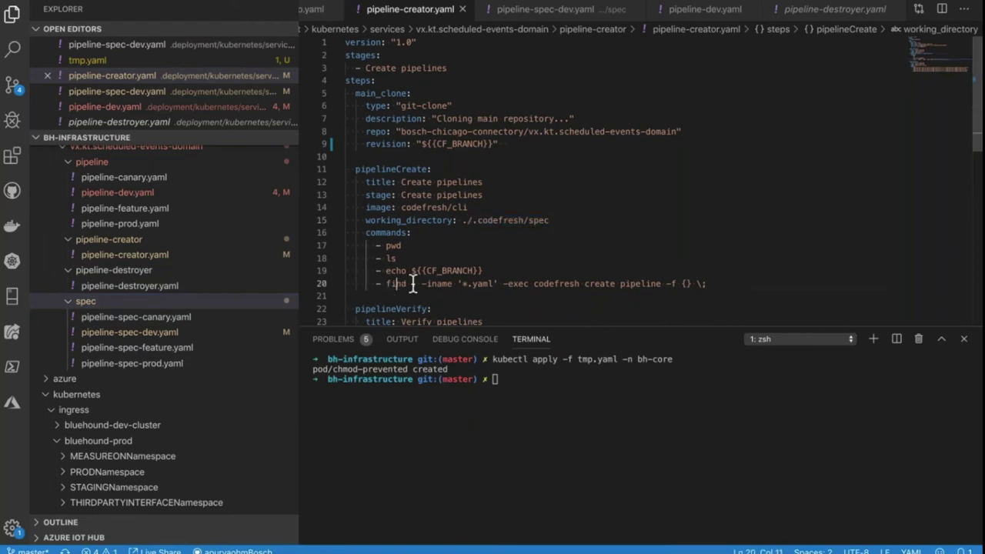
double_click(475, 283)
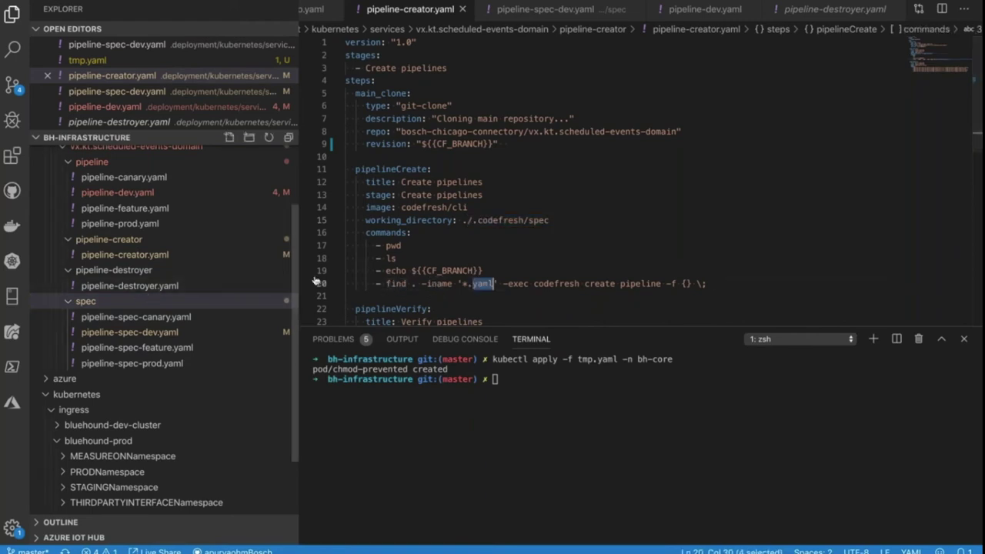
left_click(532, 283)
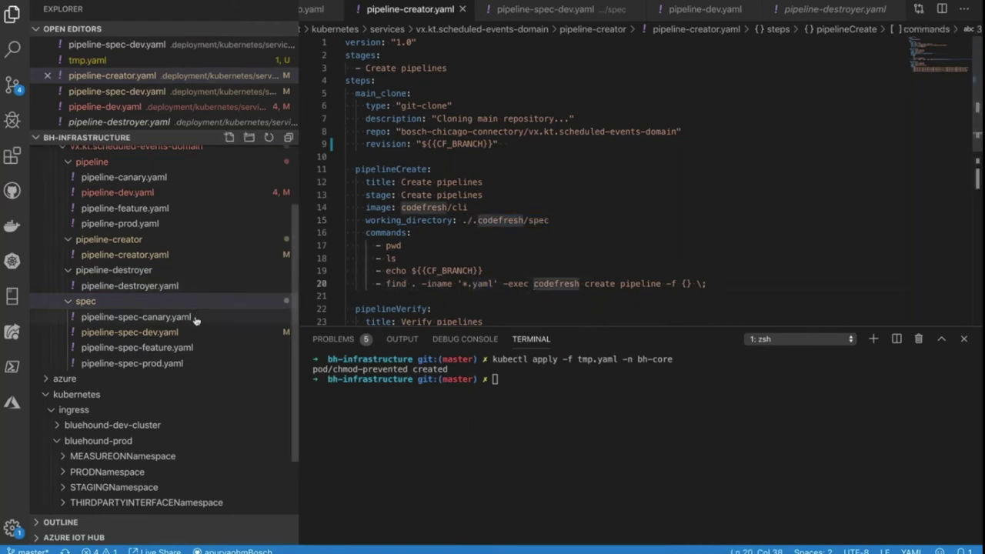
left_click(660, 283, "shift")
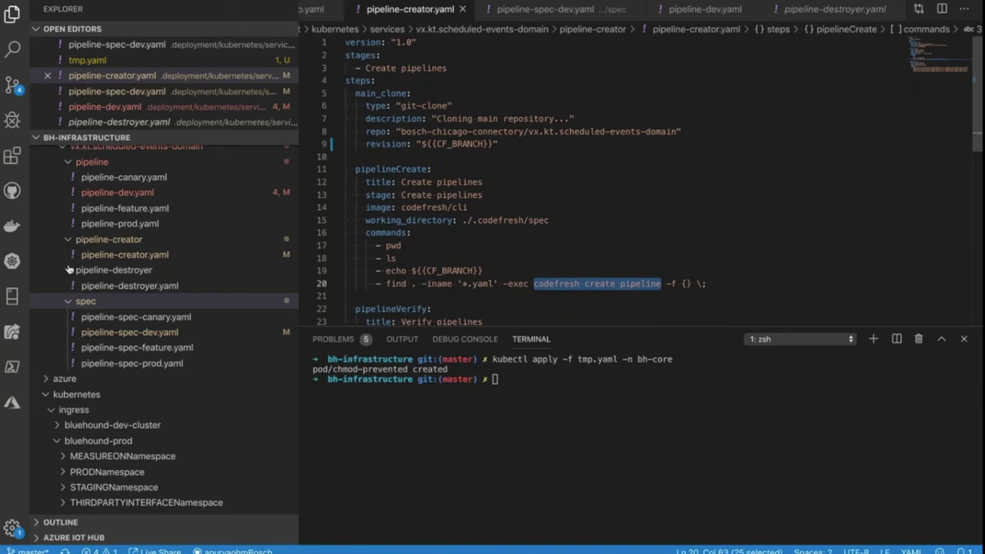
Open pipeline-spec-canary.yaml for a brief look, close it and return to pipeline-creator.yaml.
left_click(132, 324)
left_click(132, 320)
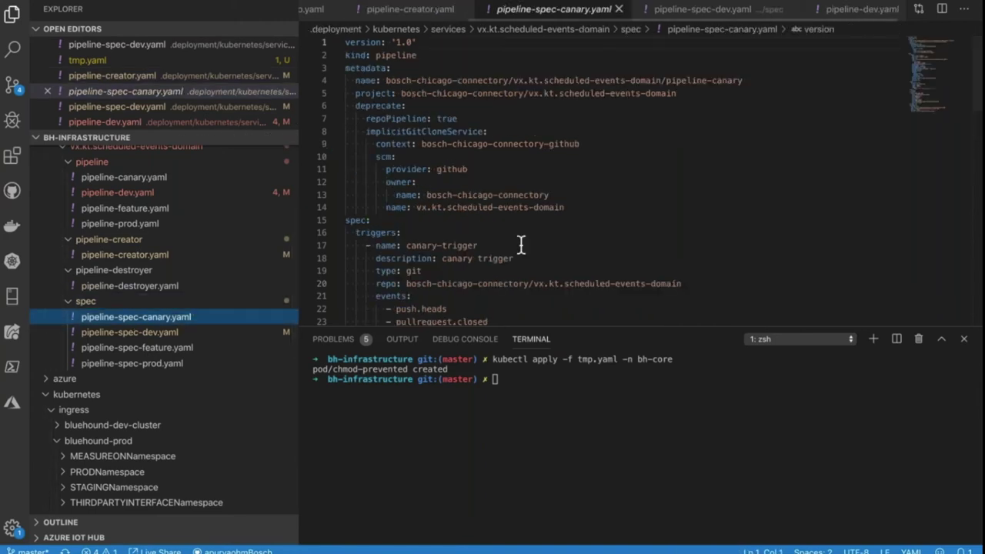
key("super+w")
scroll(589, 274, "up", 1)
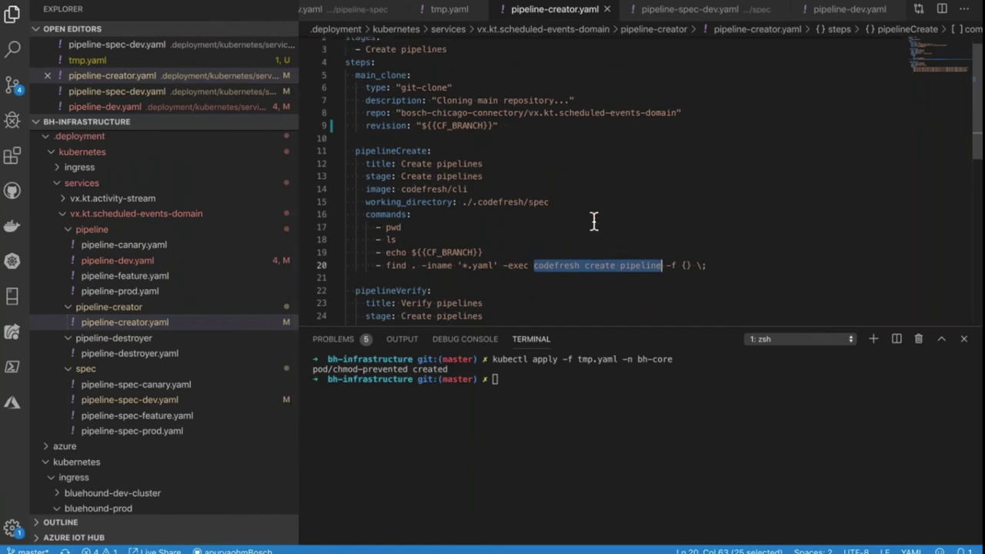
Open pipeline-spec-dev.yaml at its beginning and highlight "scheduled-events" in the pipeline's metadata name.
left_click(146, 401)
left_click(145, 401)
scroll(587, 121, "up", 10)
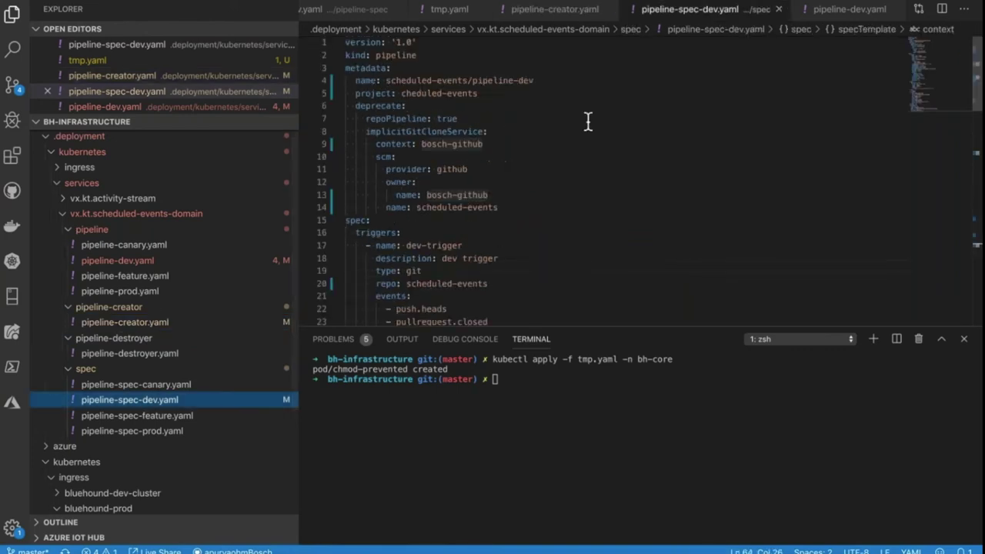
left_click(385, 80)
left_click(467, 80, "shift")
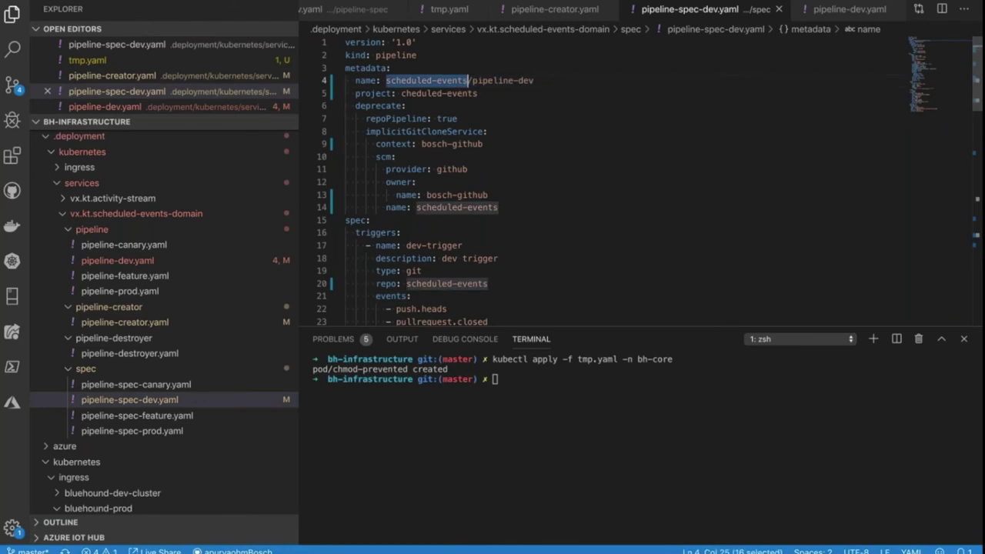
Examine the triggers section under spec in pipeline-spec-dev.yaml.
scroll(462, 86, "down", 2)
scroll(354, 154, "down", 2)
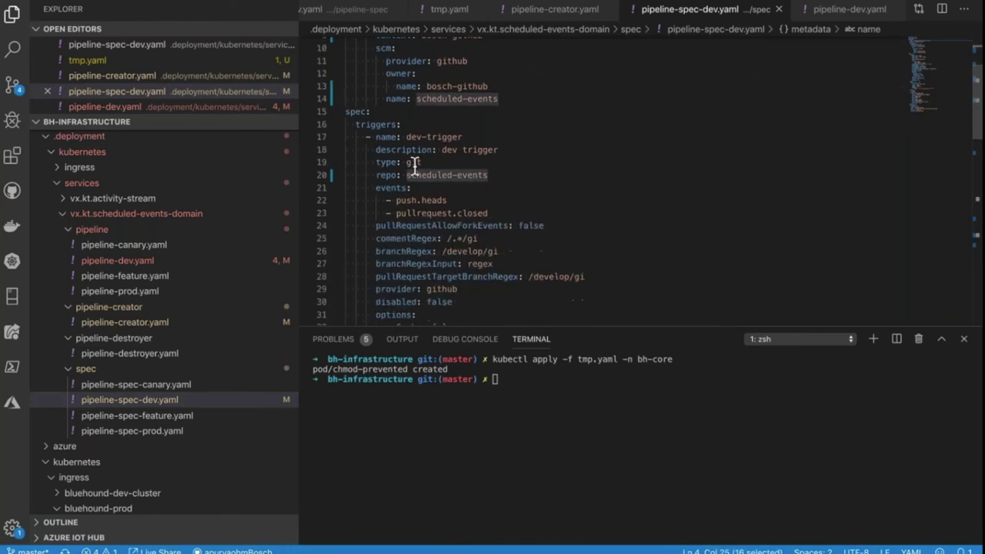
left_click(356, 123)
scroll(355, 123, "down", 2)
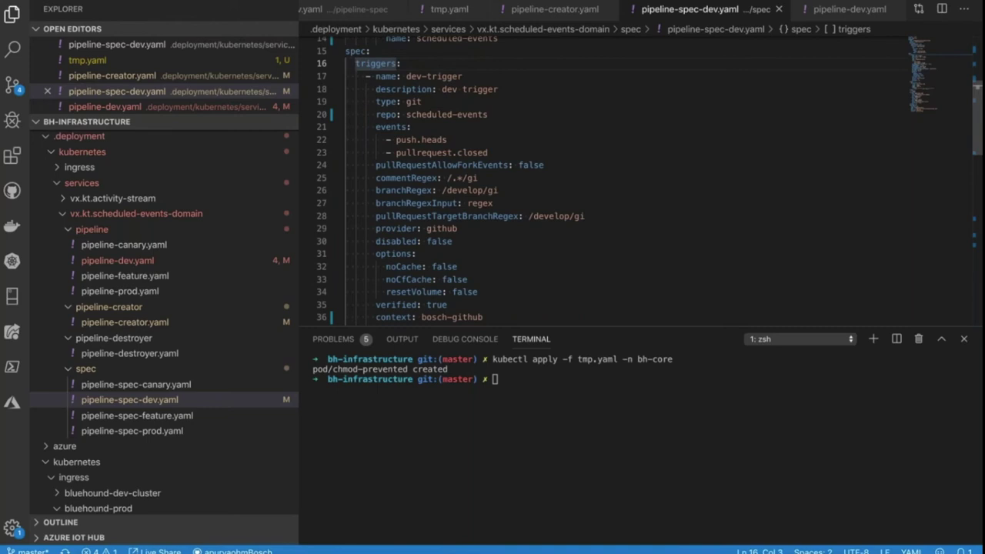
scroll(650, 180, "down", 1)
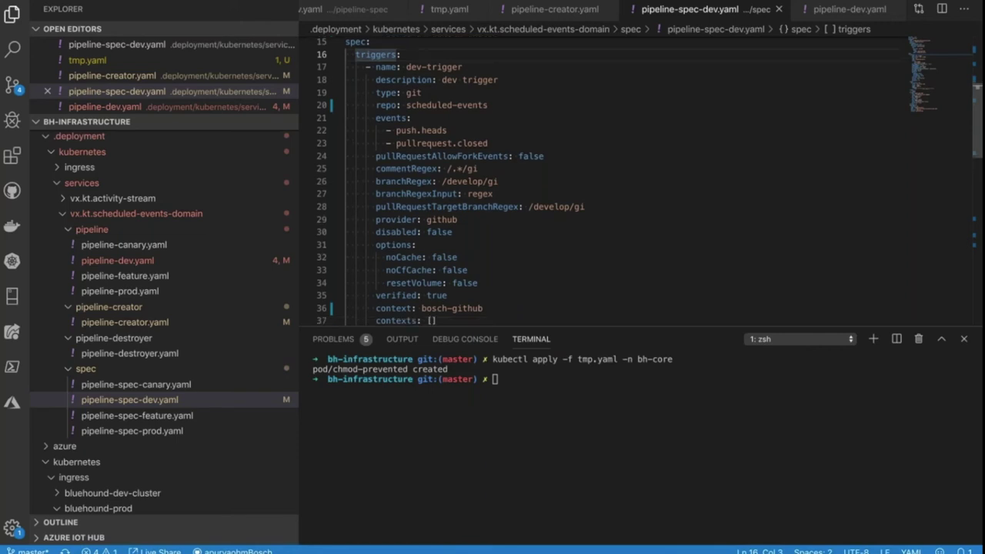
Inspect the dev-trigger entry and highlight its push.heads and pullrequest.closed events.
left_click(443, 67)
left_click(448, 130)
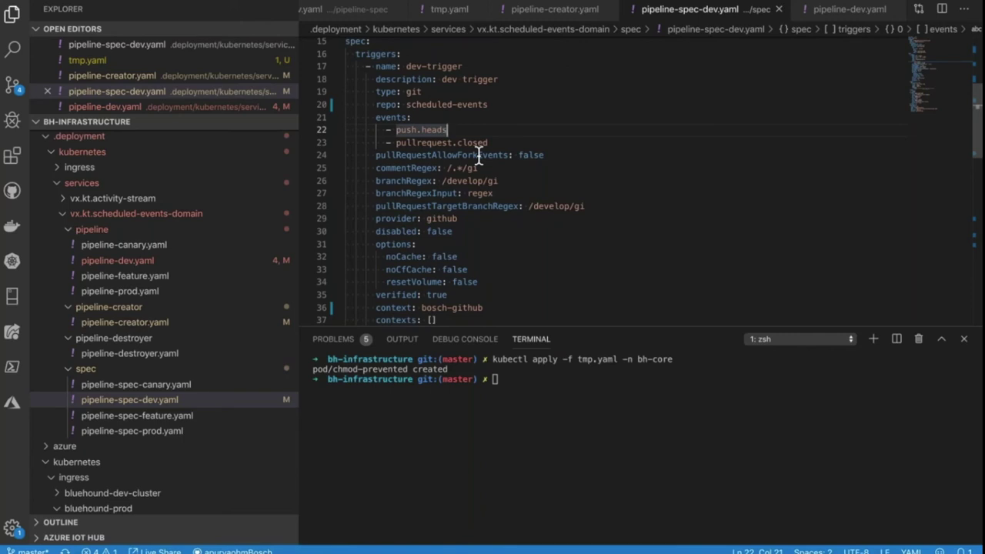
scroll(514, 213, "down", 1)
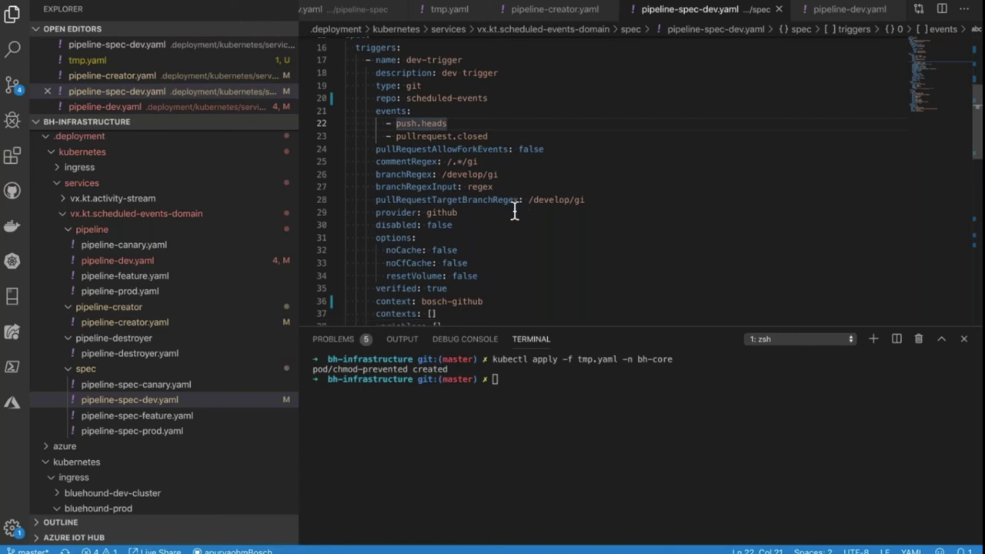
left_click(499, 132)
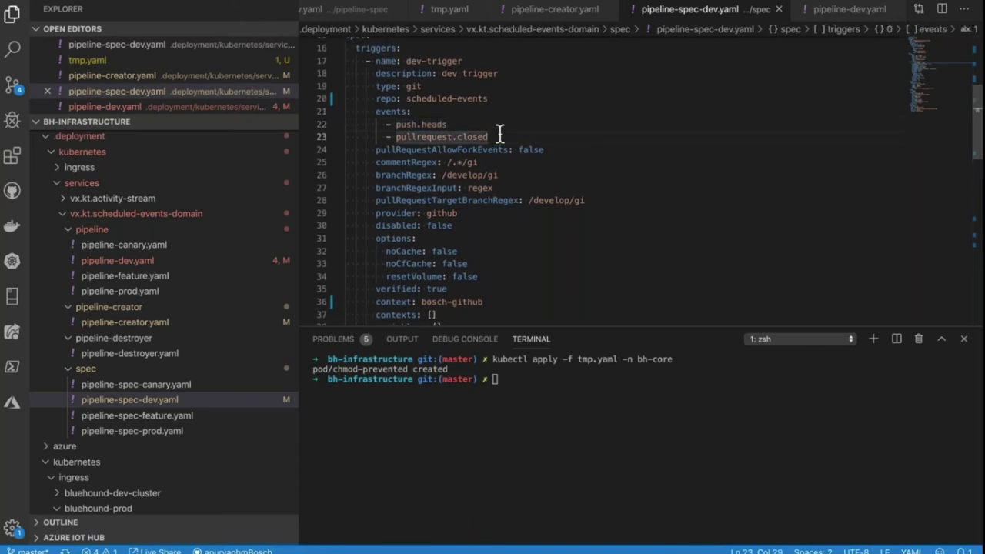
scroll(397, 132, "up", 1)
left_click(397, 133, "shift")
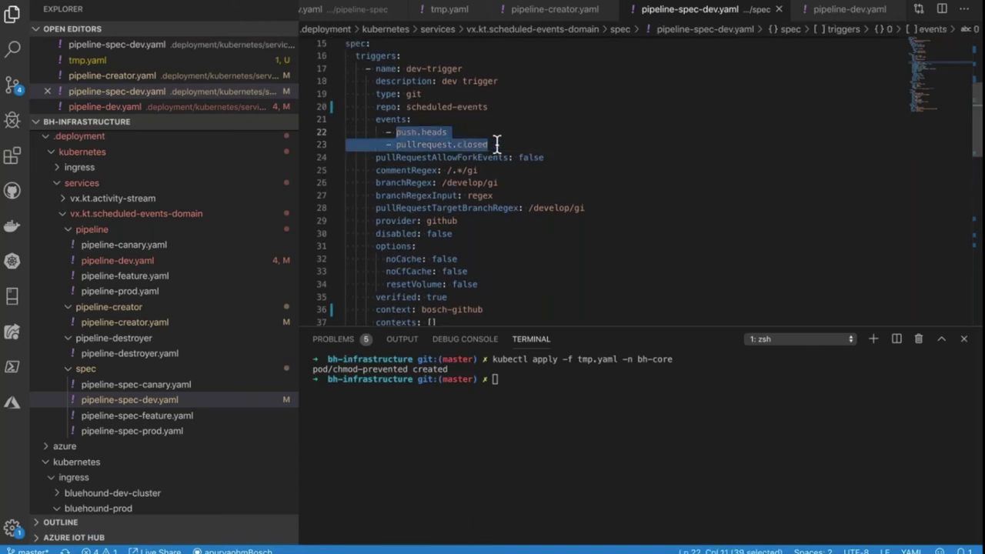
left_click(498, 144)
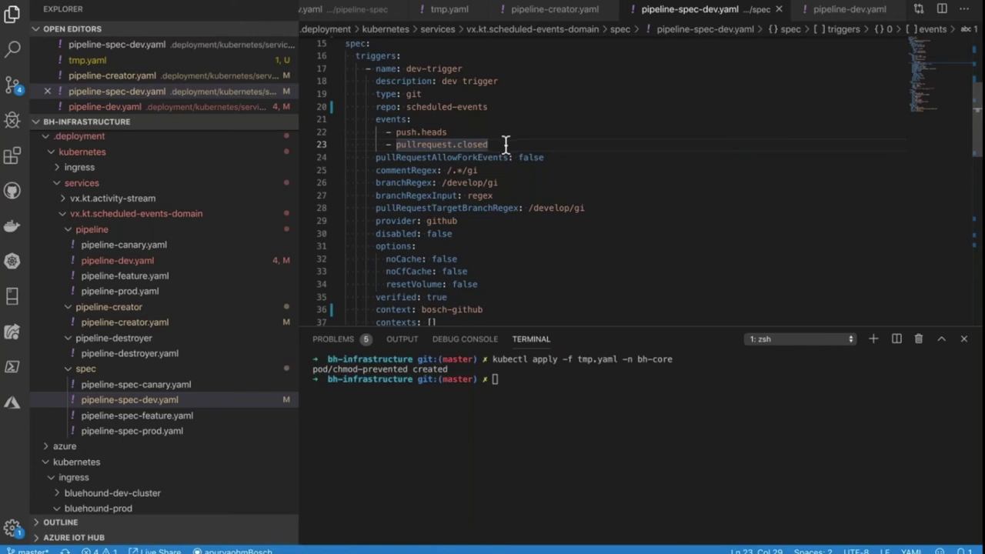
Examine the dev trigger's regex filters, highlighting pullRequestTargetBranchRegex, branchRegex with its develop value, and commentRegex.
scroll(522, 170, "down", 1)
scroll(523, 170, "down", 1)
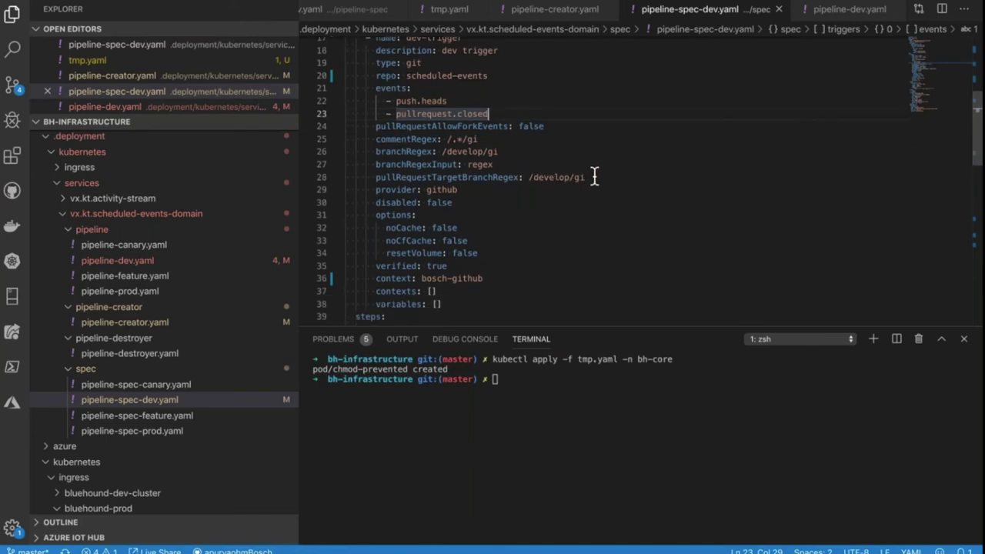
left_click(593, 177)
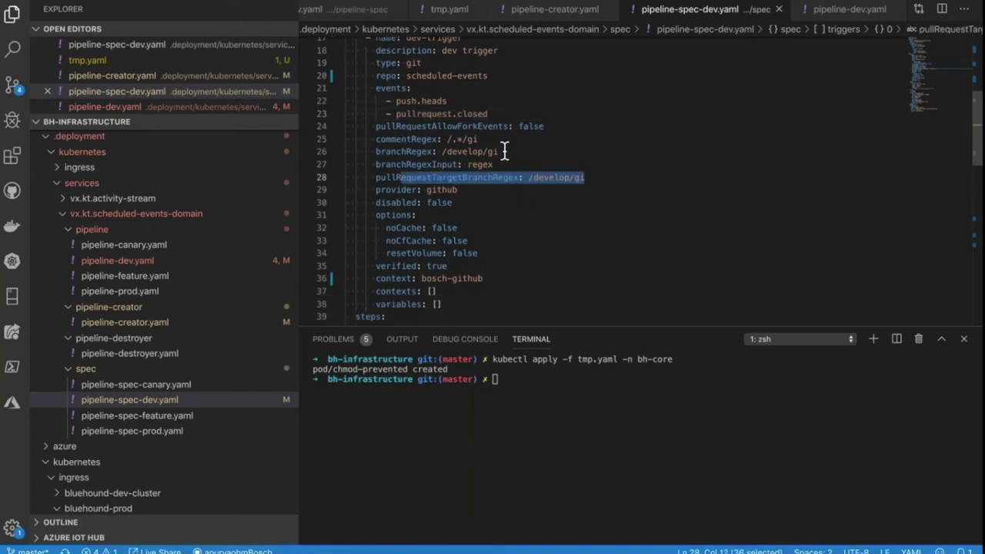
left_click_drag(498, 151, 317, 156)
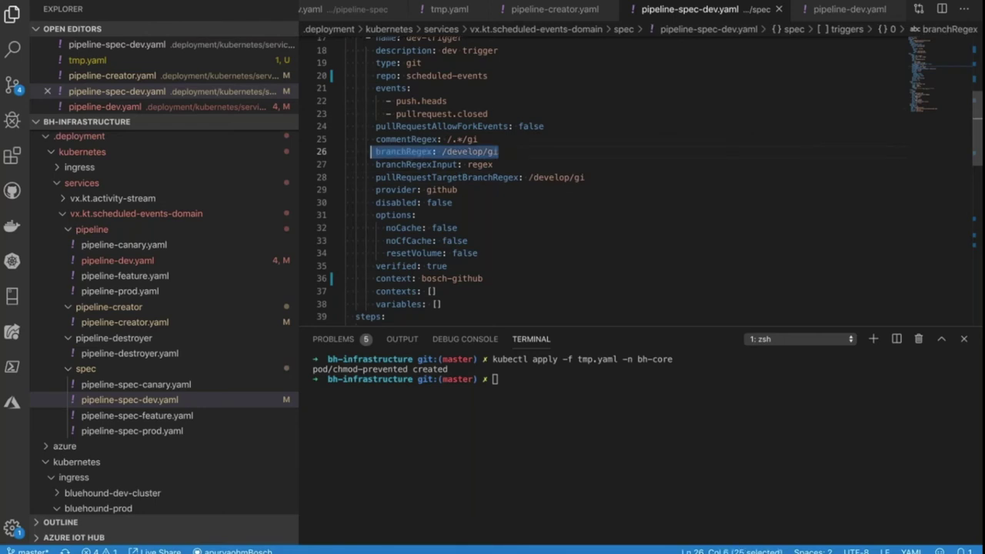
double_click(465, 152)
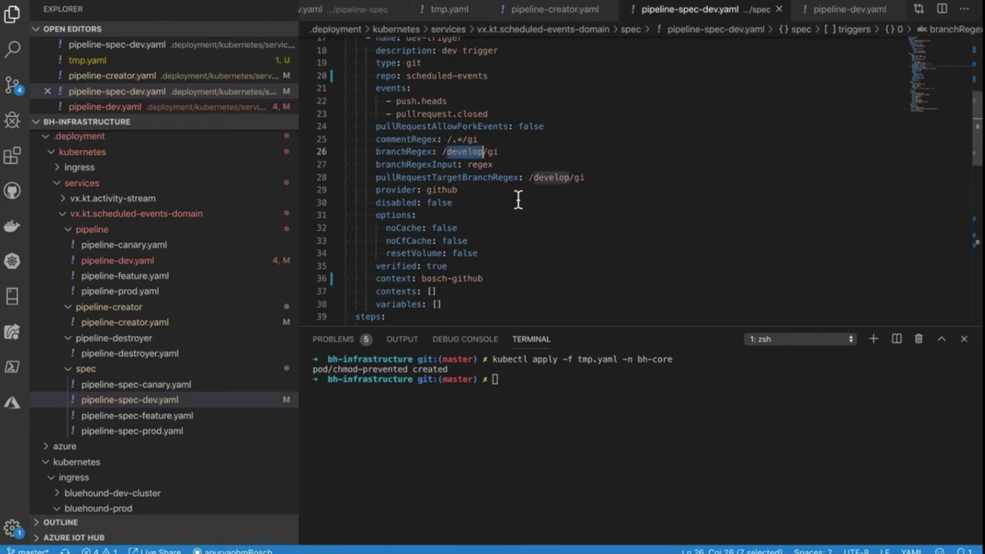
double_click(408, 139)
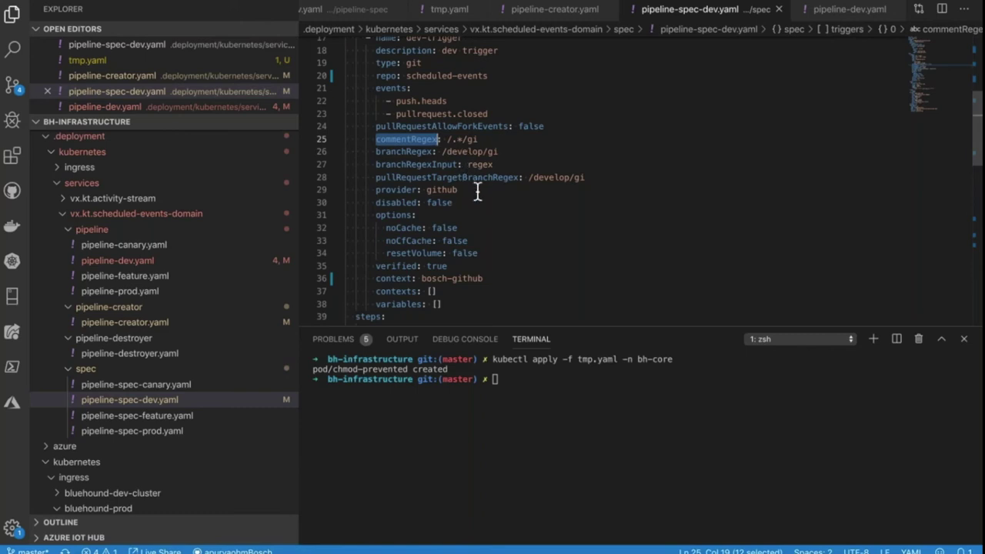
key("Escape")
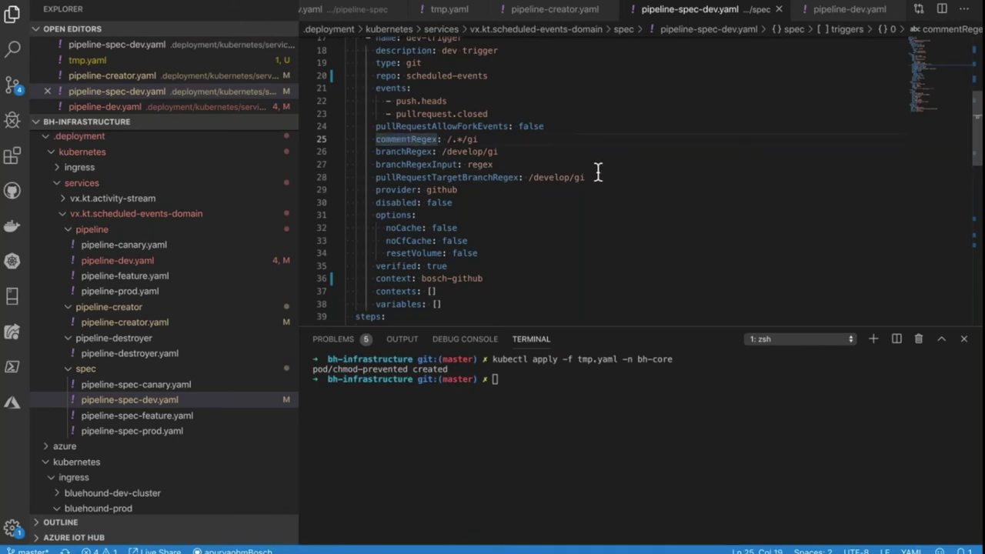
Highlight the whole pullRequestTargetBranchRegex line of the dev trigger in pipeline-spec-dev.yaml.
left_click(571, 177)
key("End")
key("shift+Home")
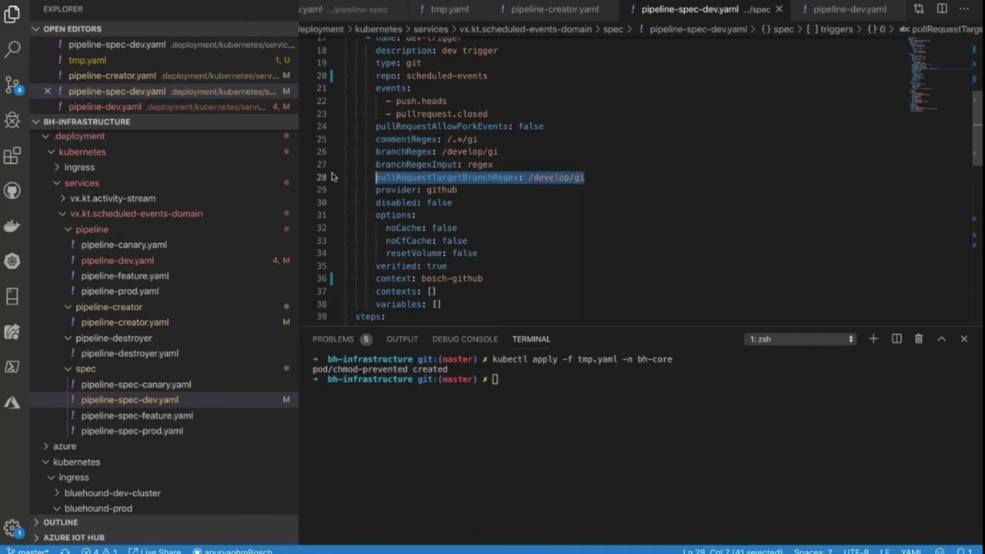
key("shift+Home")
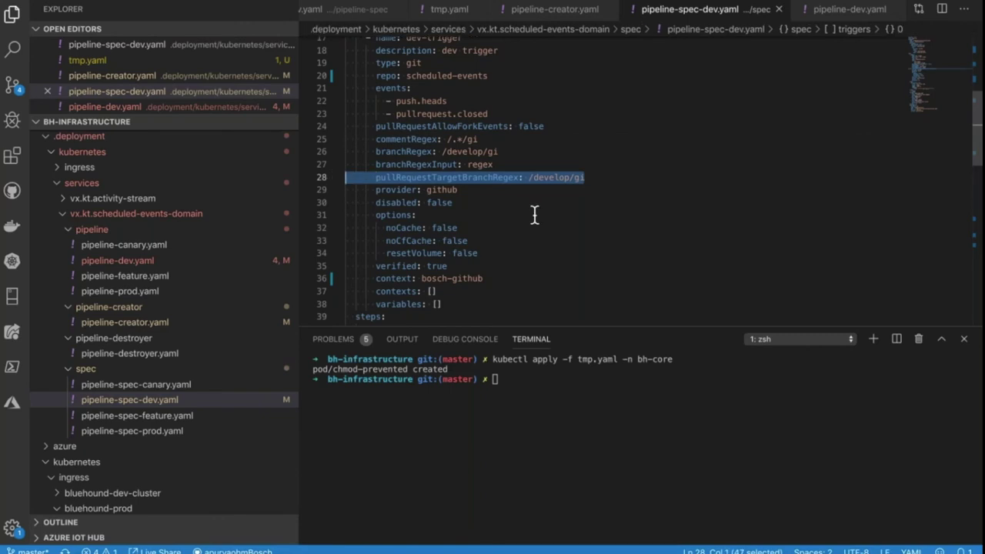
Enlarge the editor's display one zoom level and narrow the file explorer to widen the code area.
key("super+equal")
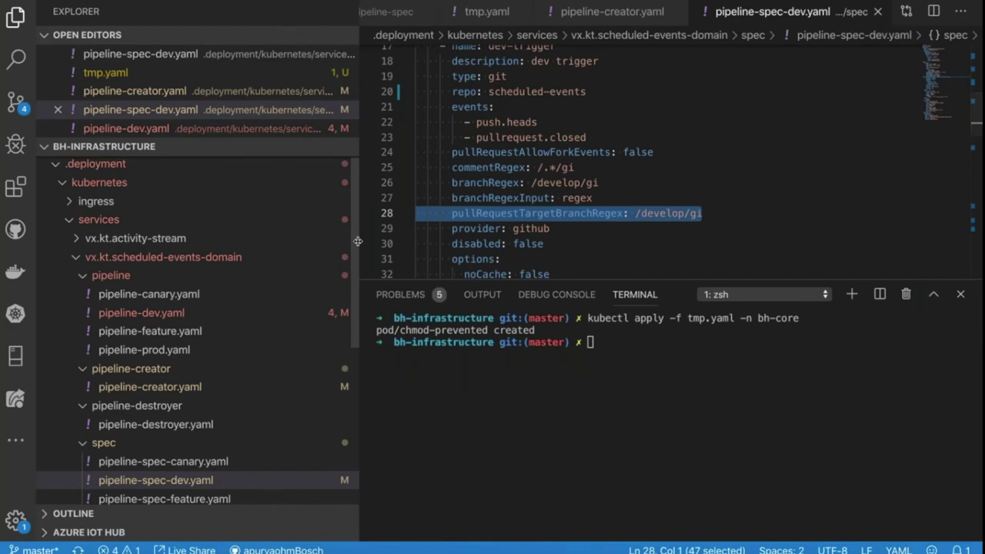
left_click_drag(358, 241, 260, 242)
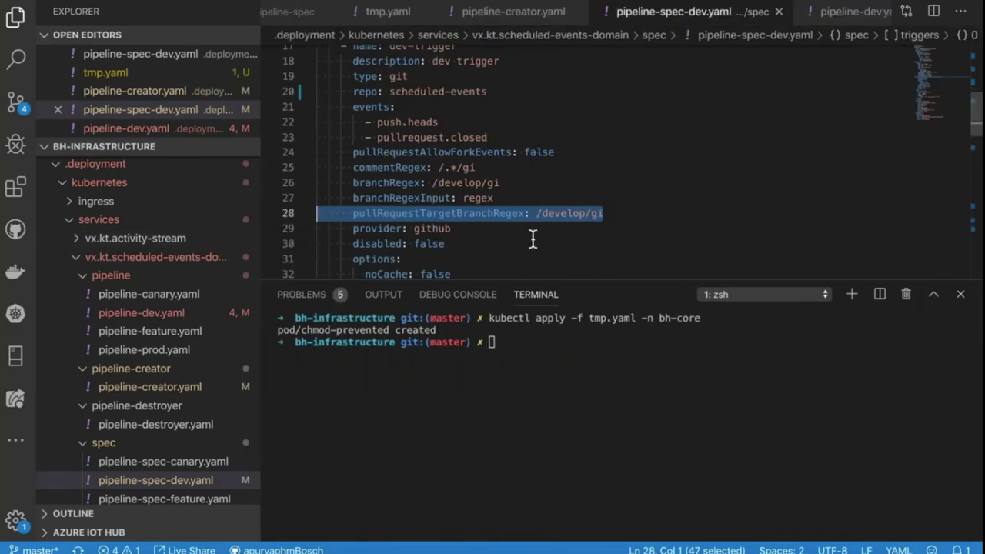
left_click(625, 221)
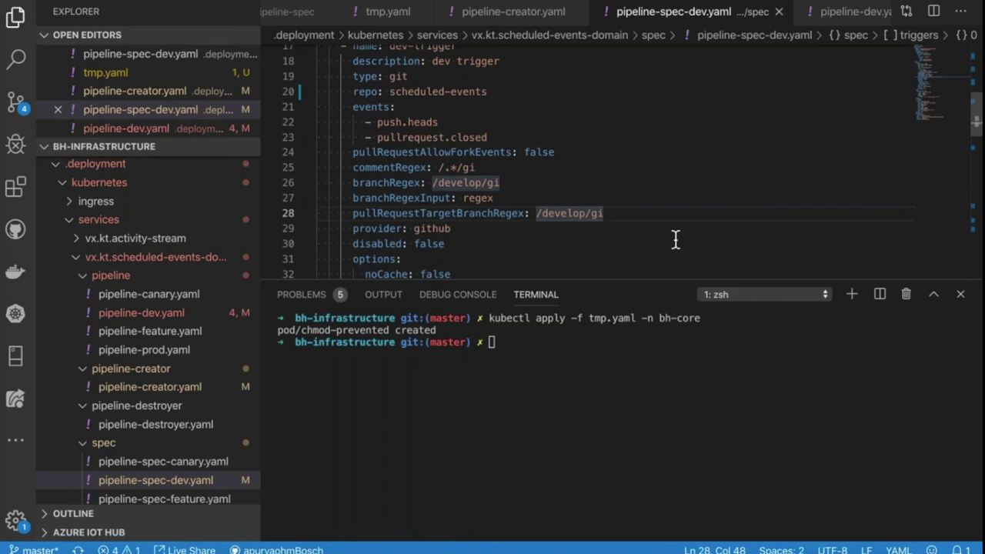
Examine the specTemplate block at the end of pipeline-spec-dev.yaml, highlighting its lines through context: bosch-github.
scroll(675, 240, "down", 1)
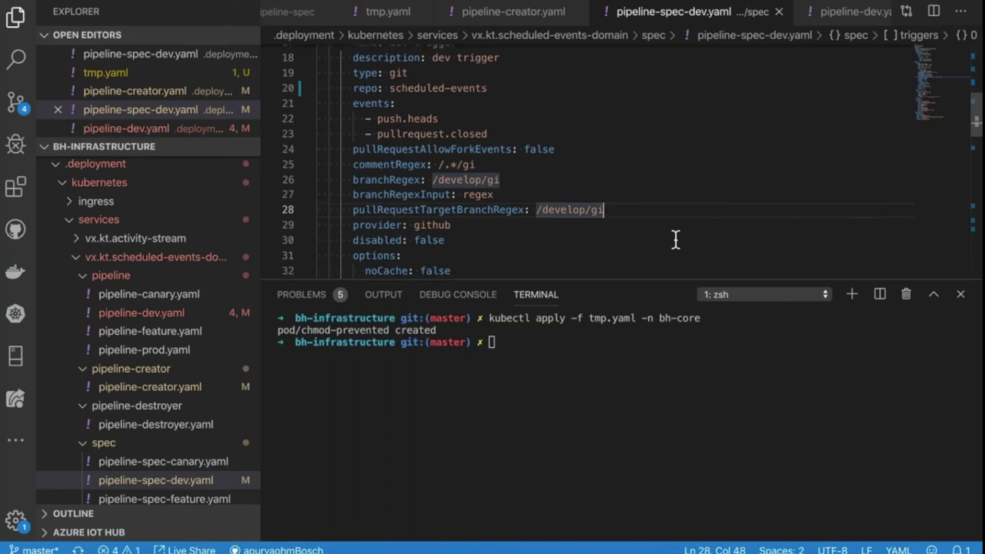
scroll(675, 240, "down", 10)
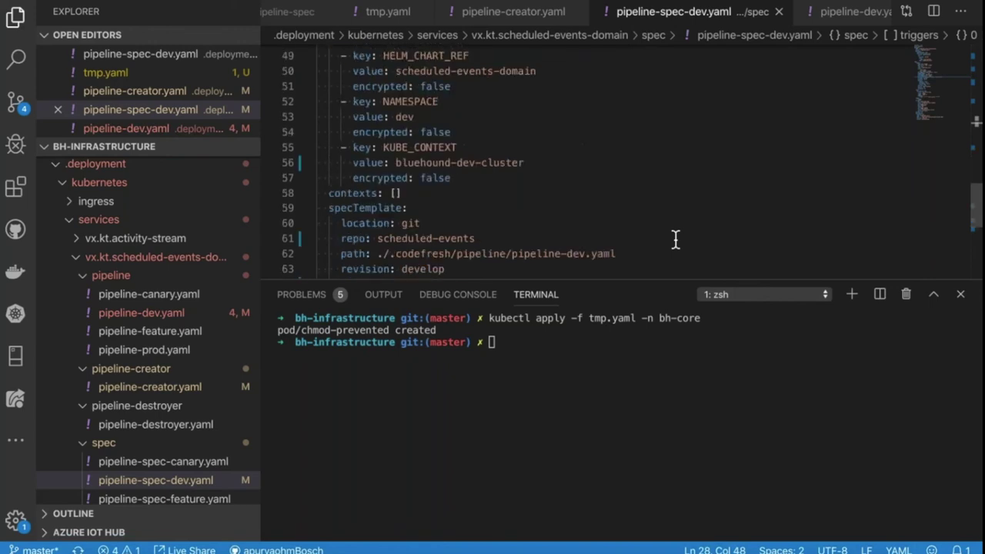
left_click(675, 240)
key("Return")
type("context: bosch-github")
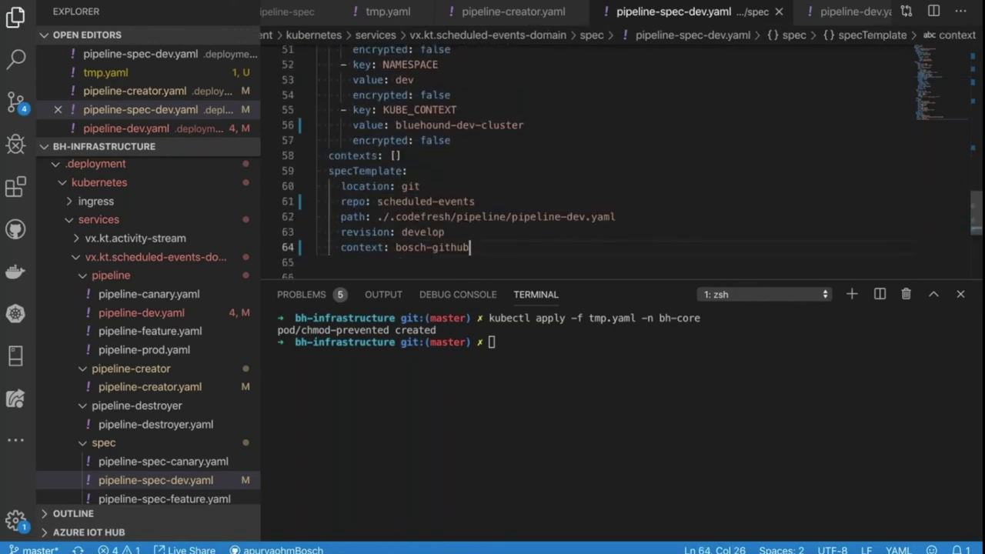
left_click_drag(469, 247, 446, 176)
left_click(484, 167)
Highlight the variables block above specTemplate and single out its NAMESPACE key.
scroll(486, 169, "up", 1)
scroll(486, 169, "up", 1)
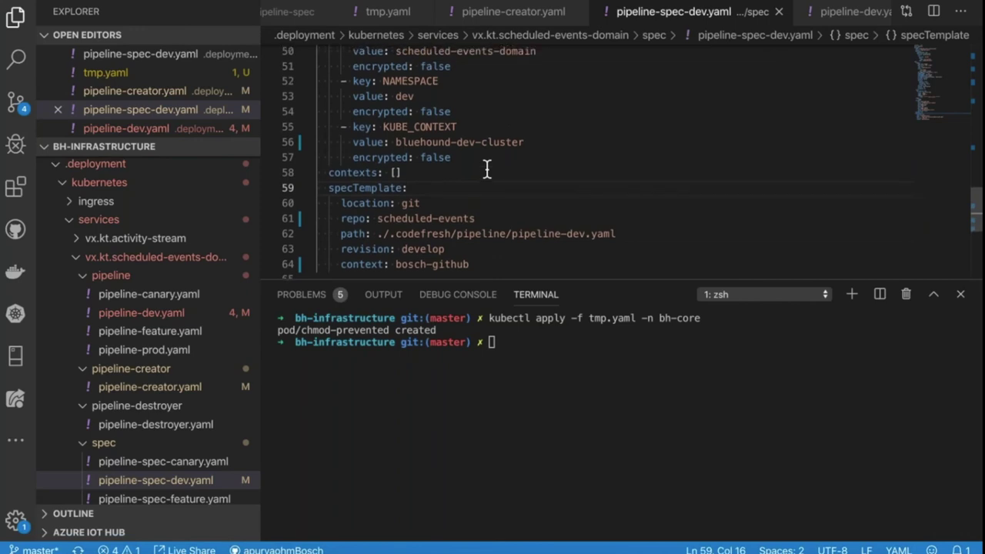
scroll(486, 169, "up", 2)
left_click_drag(473, 194, 328, 55)
left_click(494, 115)
double_click(492, 115)
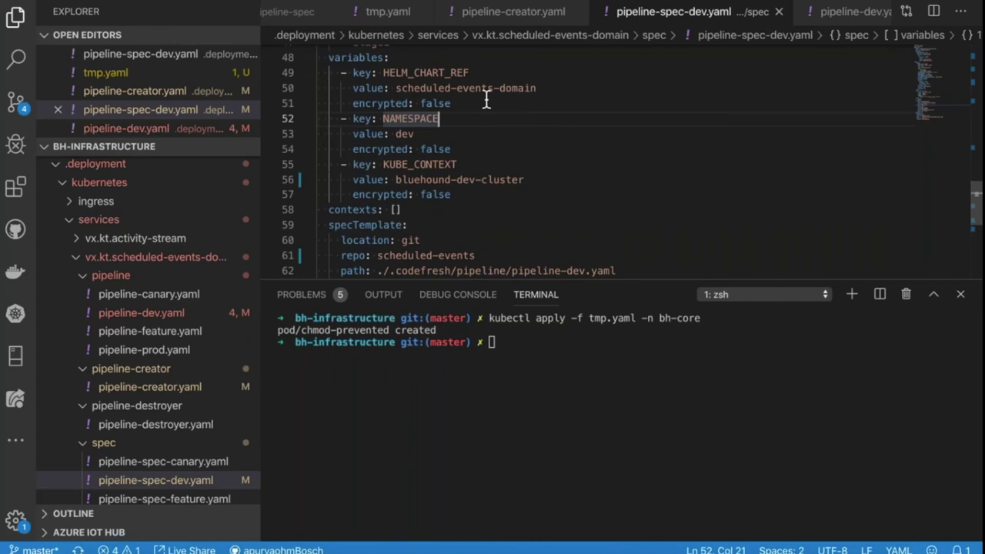
Highlight the NAMESPACE variable's dev value and the bluehound-dev-cluster value under KUBE_CONTEXT.
scroll(486, 102, "down", 3)
key("Down")
key("ctrl+d")
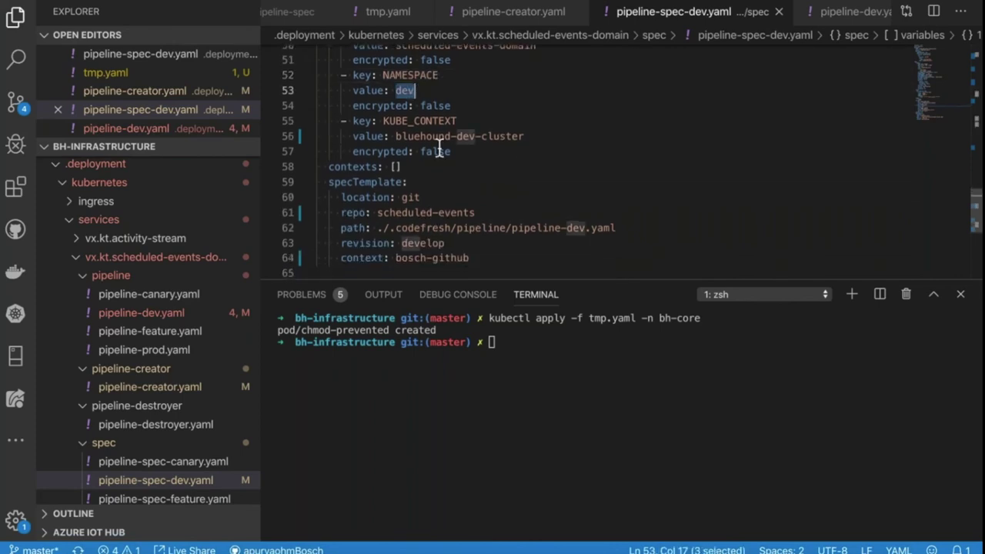
left_click_drag(396, 136, 526, 136)
key("Down")
scroll(531, 176, "down", 1)
scroll(530, 177, "up", 3)
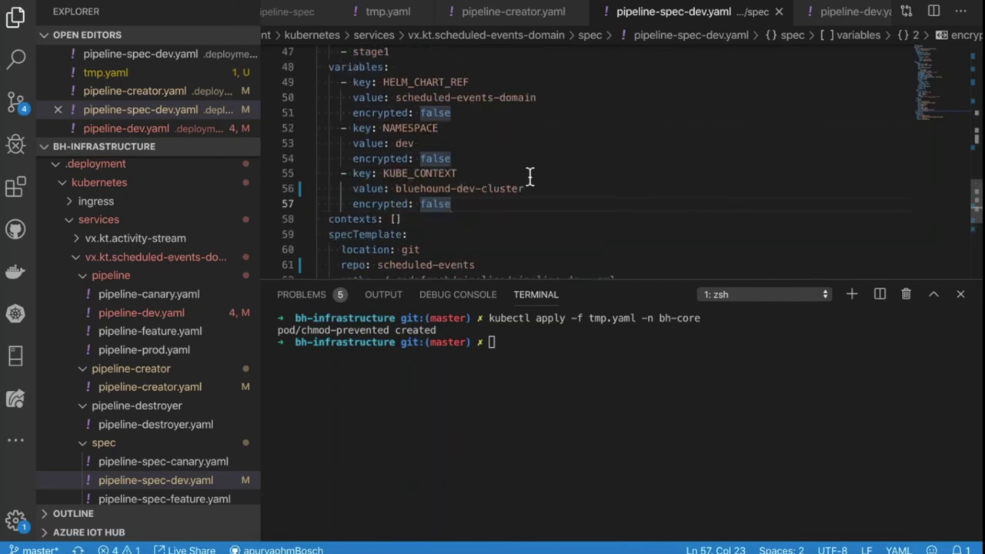
Inspect the KUBE_CONTEXT variable, highlighting its key name and its bluehound-dev-cluster value.
scroll(529, 177, "up", 1)
key("Up")
key("Up")
key("ctrl+d")
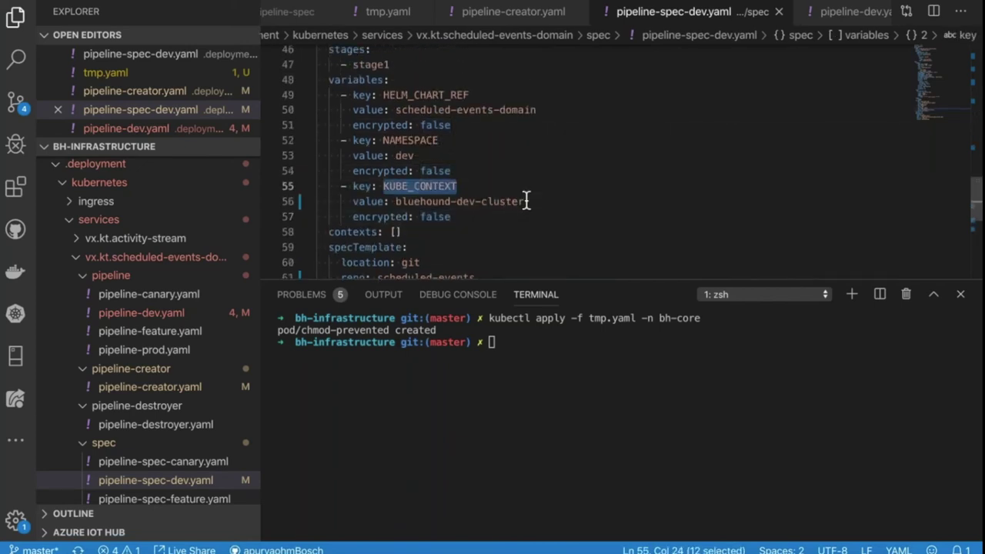
left_click(526, 200)
key("alt+shift+Left")
key("alt+shift+Left")
key("alt+shift+Left")
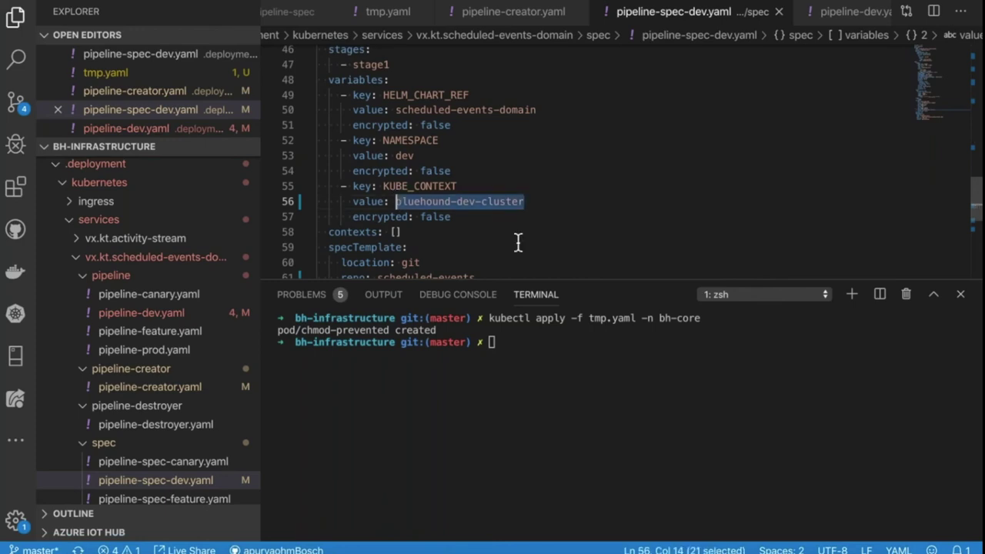
left_click(549, 202)
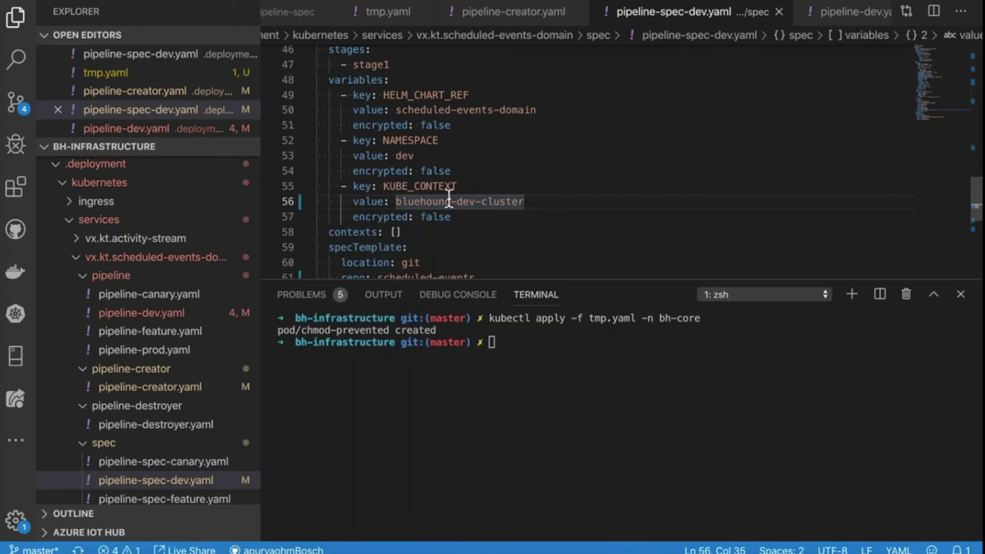
left_click_drag(396, 201, 550, 200)
left_click(581, 210)
Highlight the specTemplate lines, then the pipeline-dev.yaml file name and pipeline folder in its path.
scroll(581, 210, "down", 1)
scroll(581, 210, "down", 2)
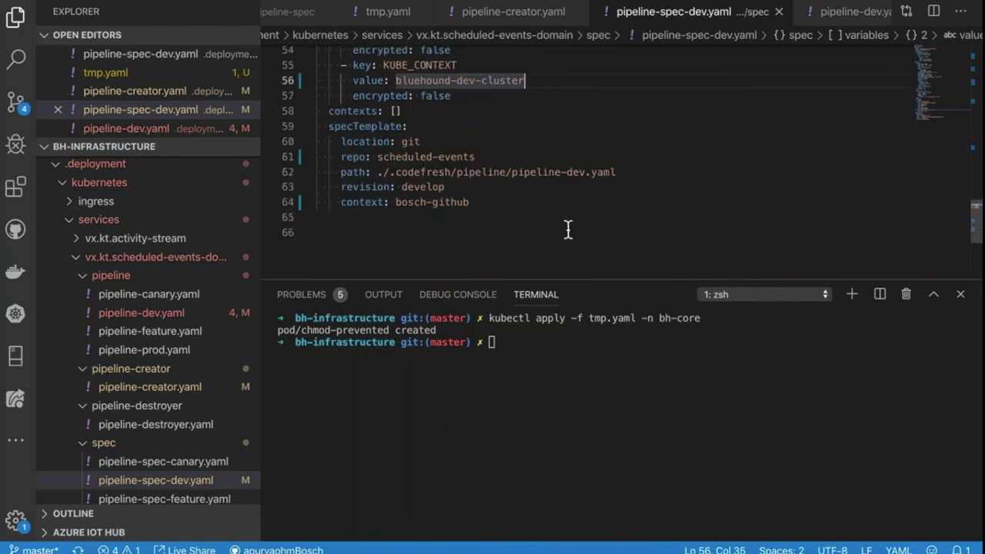
left_click_drag(498, 221, 323, 171)
left_click(510, 218)
left_click_drag(511, 186, 613, 187)
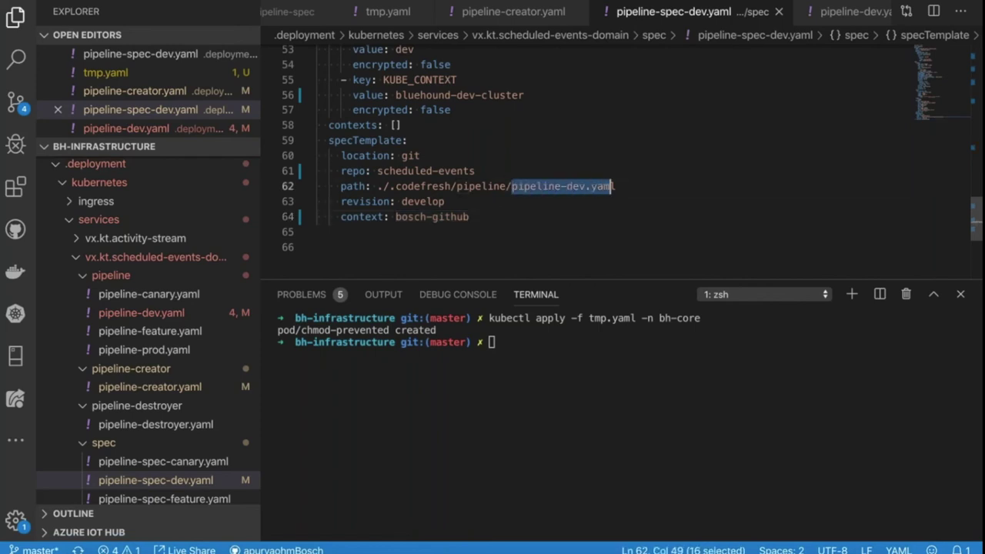
double_click(481, 186)
Open pipeline-dev.yaml from the pipeline folder at its first line and enlarge the code area by shrinking the terminal and file explorer.
key("ctrl+shift+e")
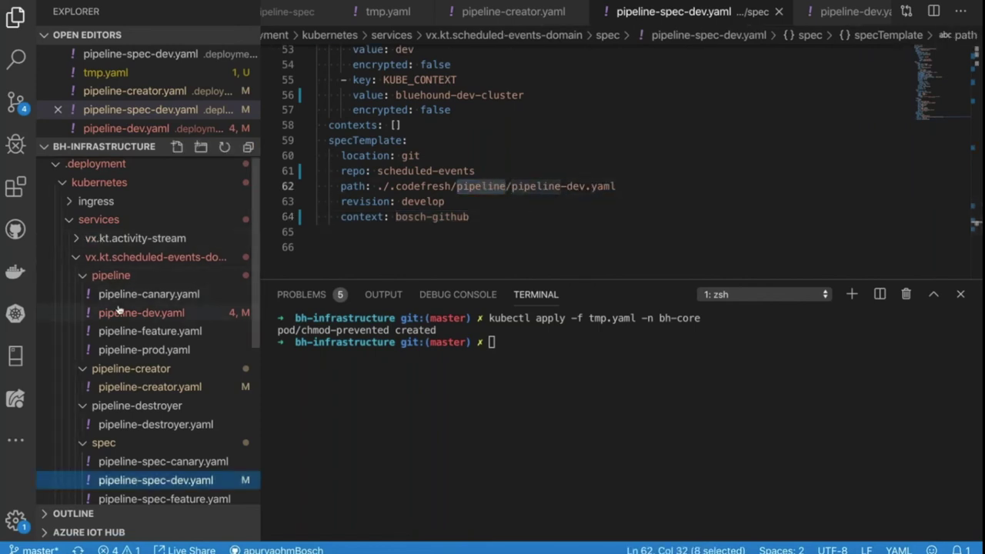
left_click(120, 310)
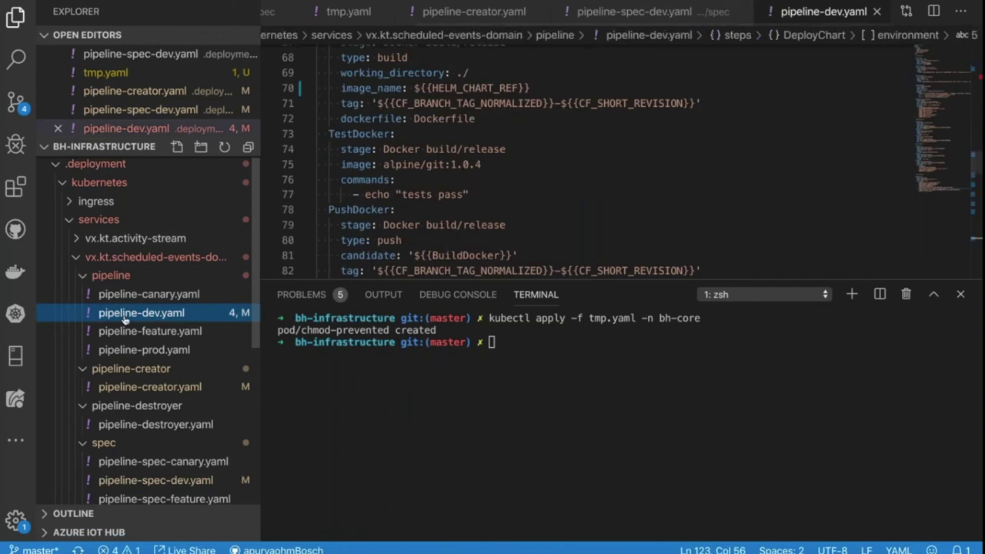
scroll(508, 235, "up", 15)
left_click_drag(534, 282, 534, 438)
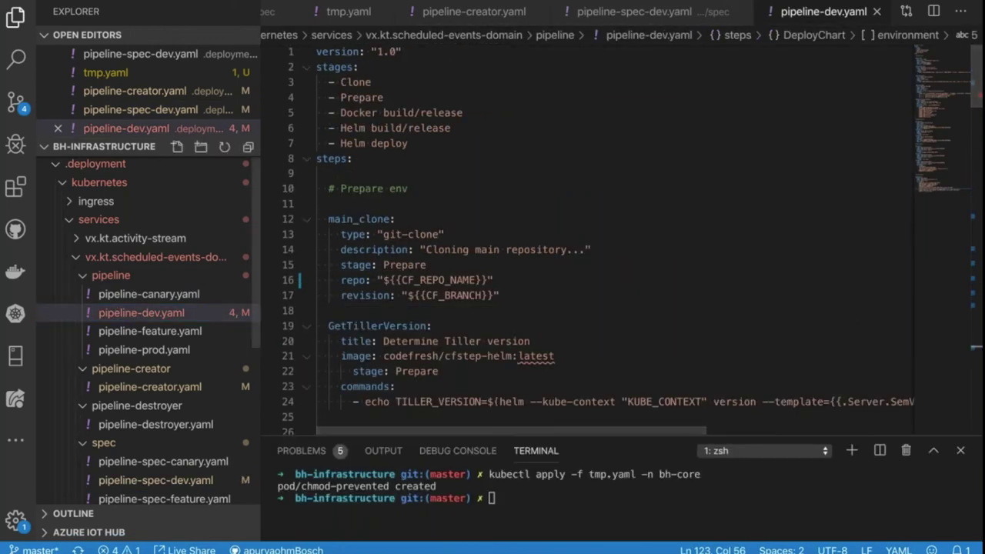
left_click_drag(258, 164, 180, 163)
Highlight the stages list of pipeline-dev.yaml, from Clone through Helm deploy.
left_click_drag(327, 143, 237, 81)
left_click(399, 306)
scroll(399, 306, "down", 2)
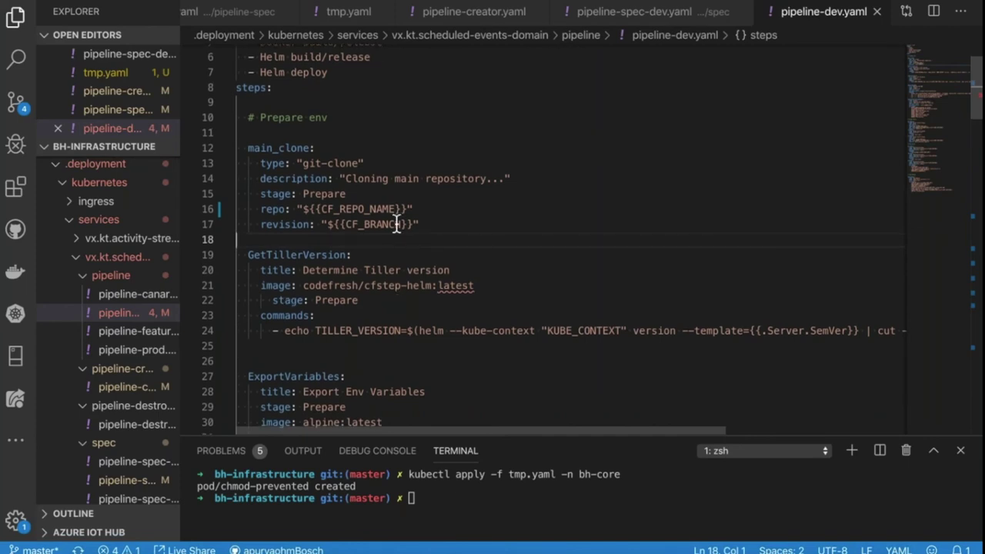
Inspect the main_clone step, highlighting CF_REPO_NAME in its repo and CF_BRANCH in its revision.
scroll(396, 223, "down", 2)
double_click(358, 152)
scroll(381, 193, "down", 1)
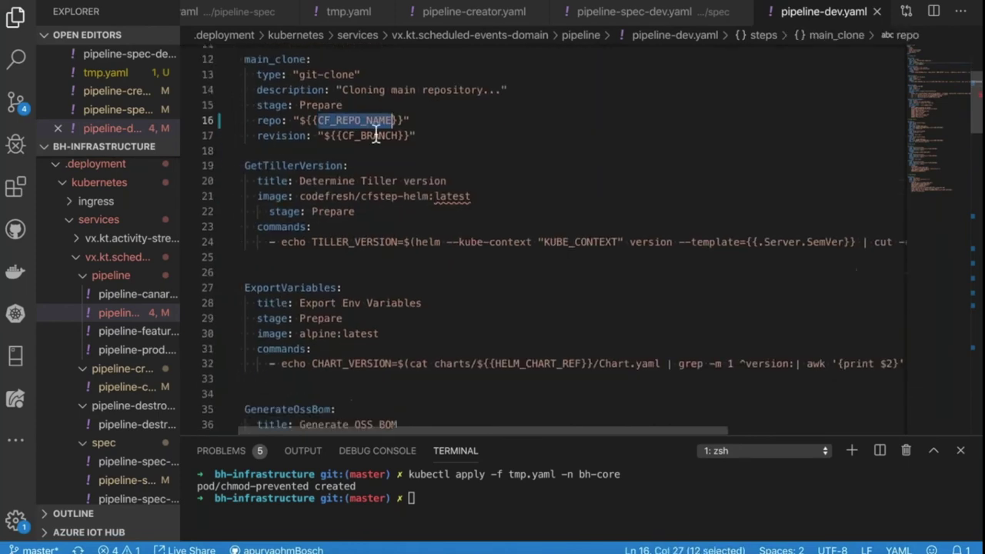
double_click(377, 135)
Highlight TILLER_VERSION in the echo command of the GetTillerVersion step.
scroll(398, 229, "down", 1)
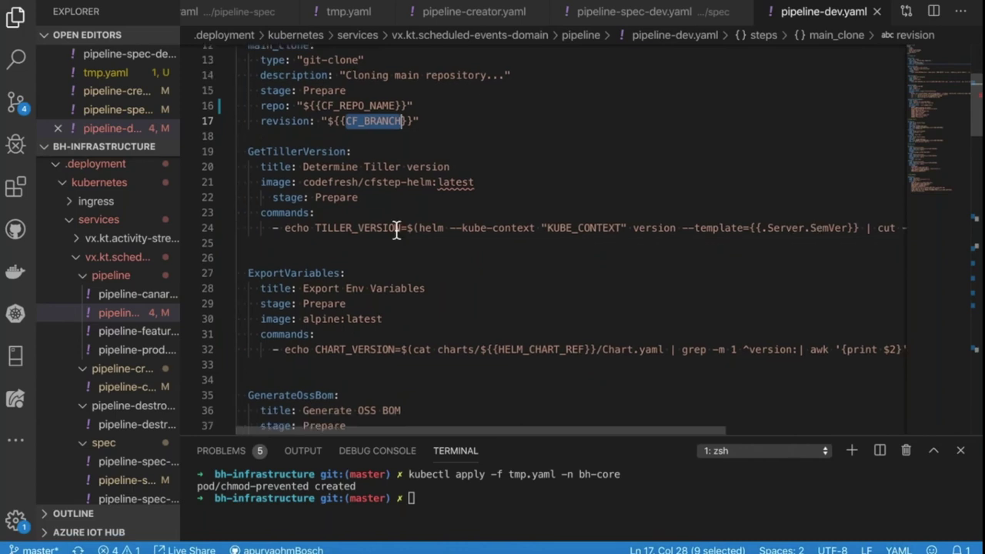
scroll(396, 230, "down", 1)
scroll(396, 231, "down", 3)
double_click(350, 170)
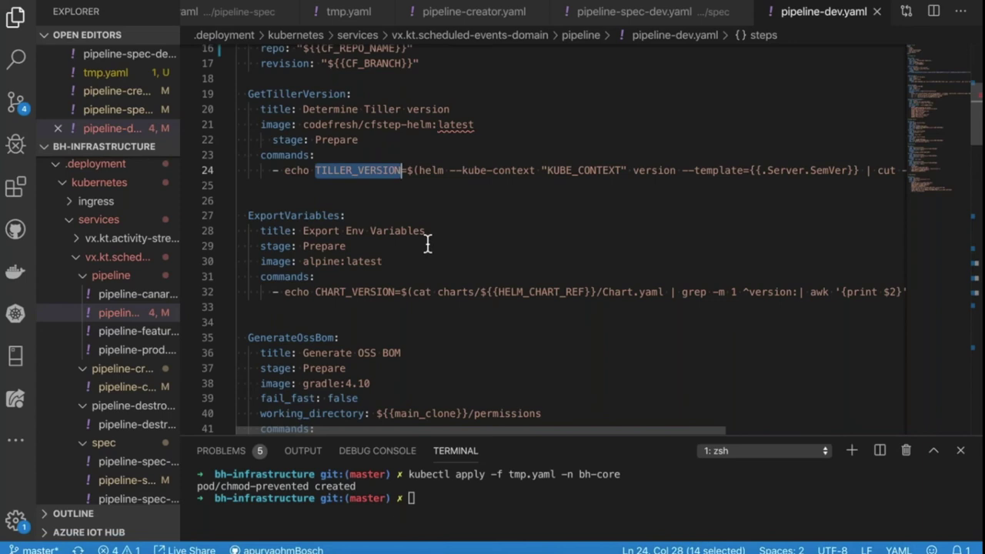
Examine the ExportVariables step from its name down to its commands entry.
scroll(428, 244, "down", 1)
scroll(428, 244, "down", 3)
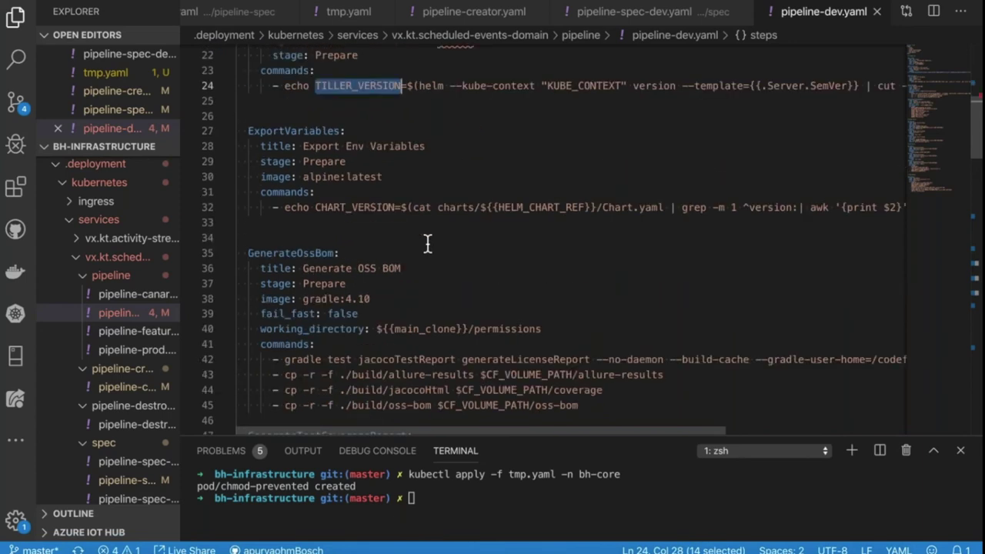
key("Down")
key("Down")
key("Down")
key("Down")
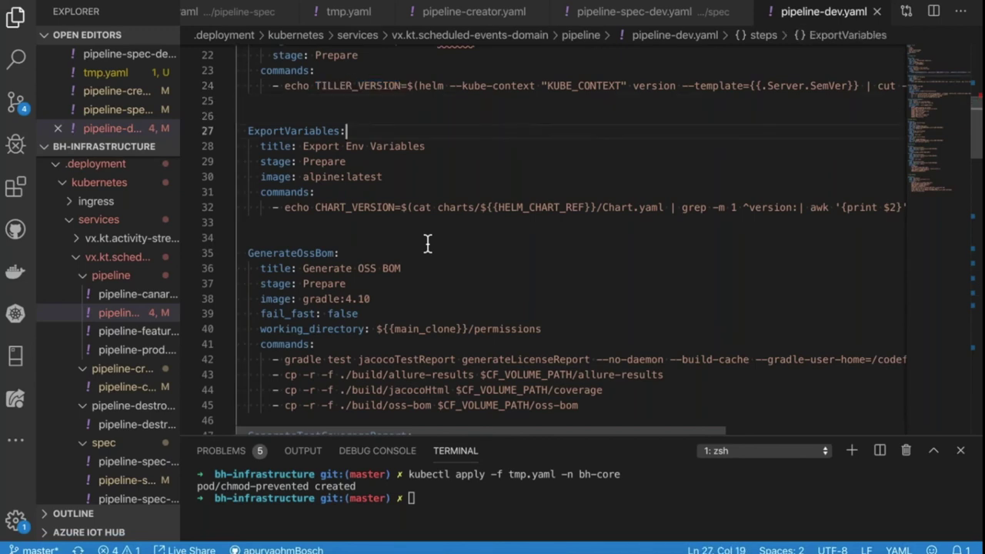
key("Down")
key("Down")
key("Down")
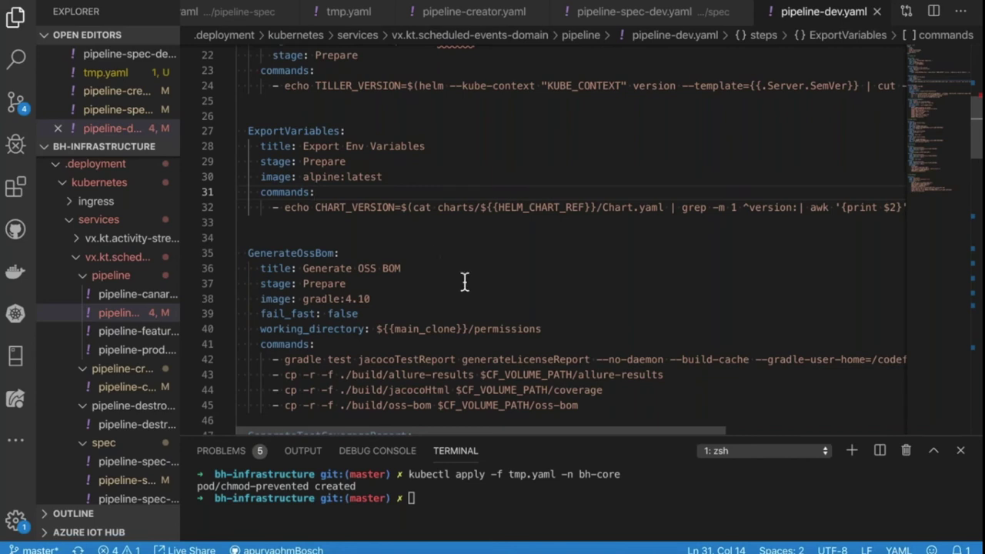
Highlight CHART_VERSION in the echo command of the ExportVariables step.
scroll(464, 282, "down", 1)
scroll(464, 283, "down", 1)
key("Down")
key("shift+alt+Right")
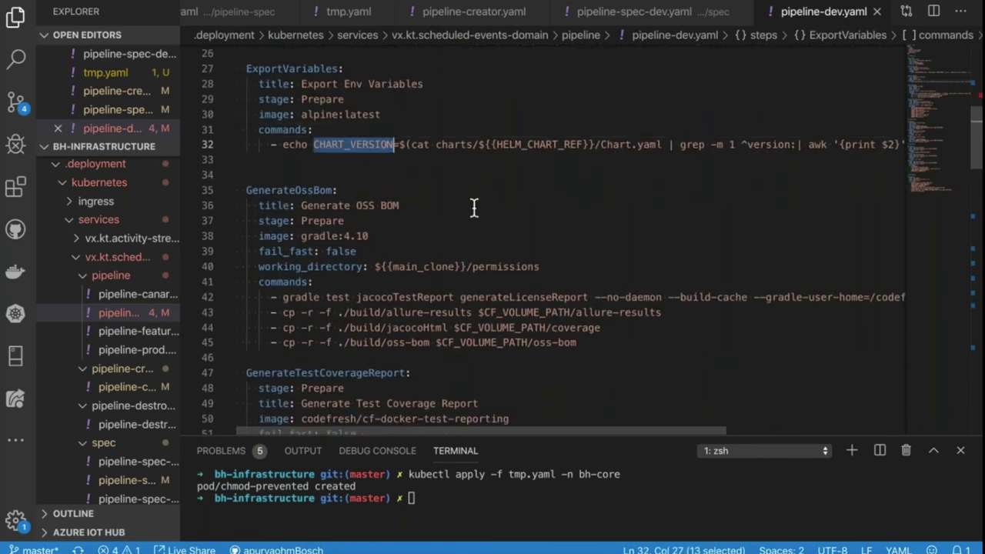
Read the rest of the CHART_VERSION command and highlight CF_VOLUME_PATH in its cf_export target.
scroll(474, 208, "up", 1)
scroll(474, 208, "up", 1)
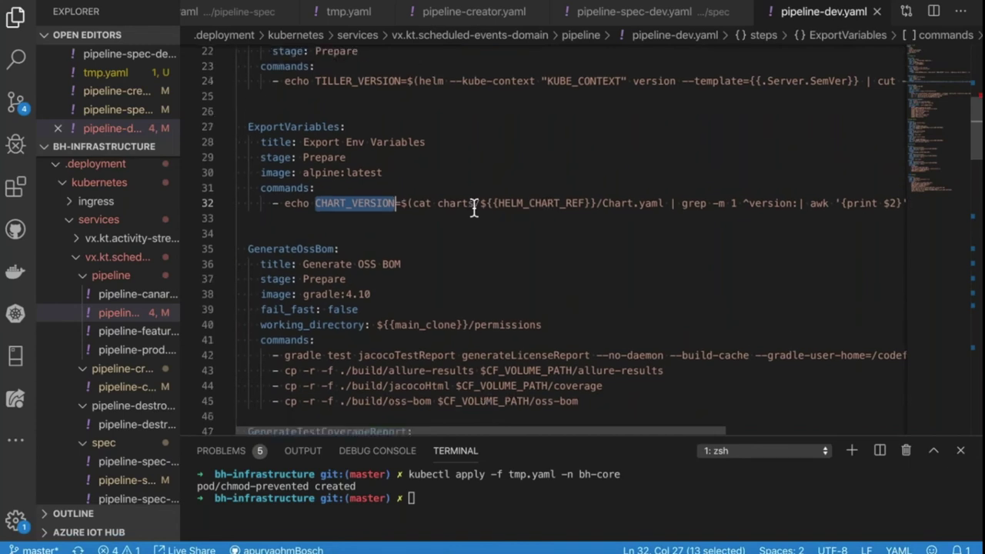
scroll(474, 207, "right", 1)
scroll(474, 208, "right", 5)
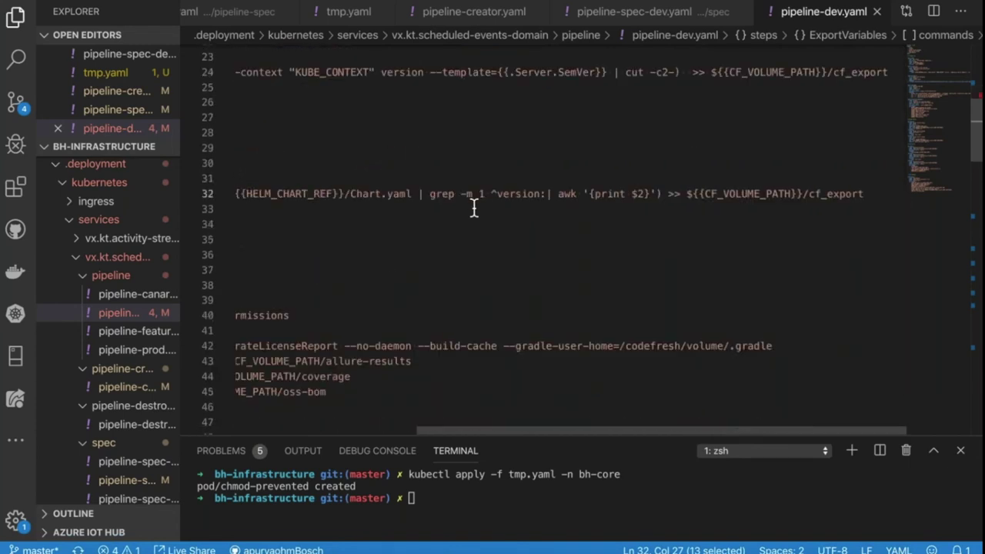
double_click(725, 204)
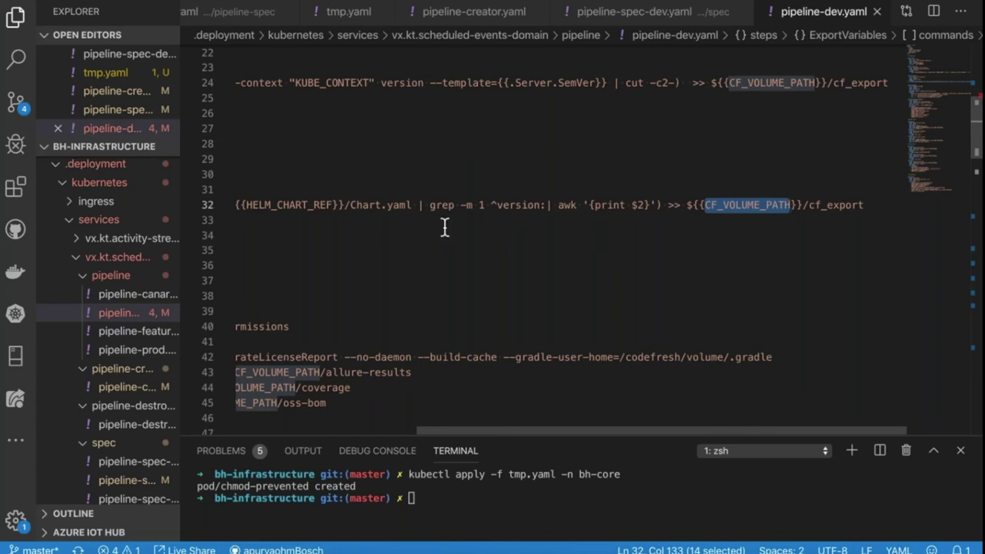
Examine the GenerateOssBom step and highlight the name of the GenerateTestCoverageReport step below it.
scroll(444, 227, "left", 1)
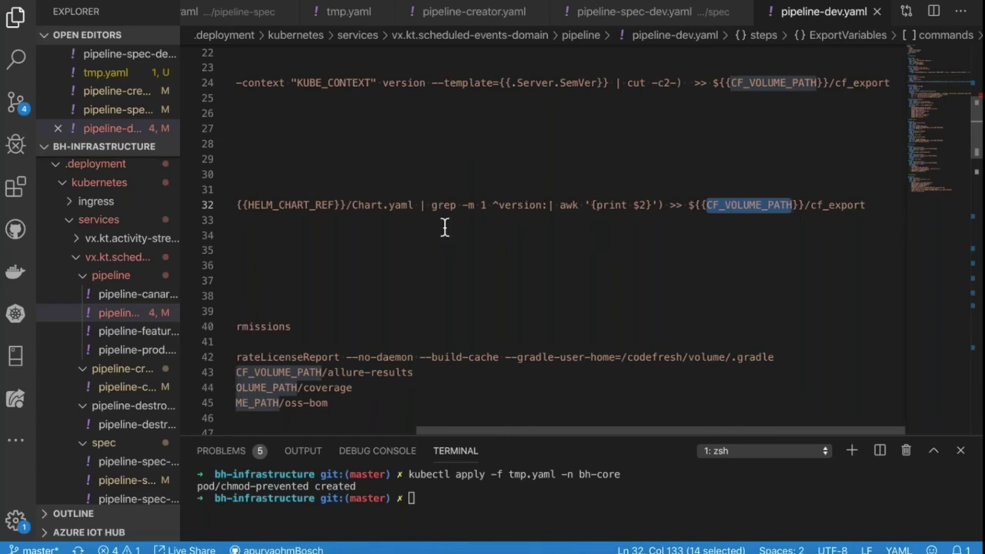
scroll(443, 227, "left", 5)
scroll(444, 227, "down", 1)
scroll(444, 227, "down", 3)
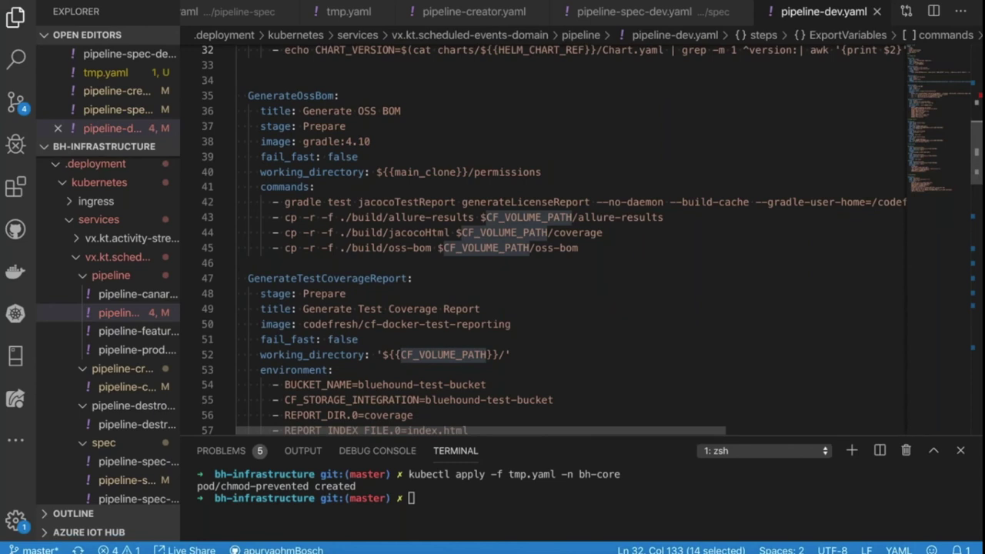
scroll(444, 227, "down", 1)
double_click(356, 253)
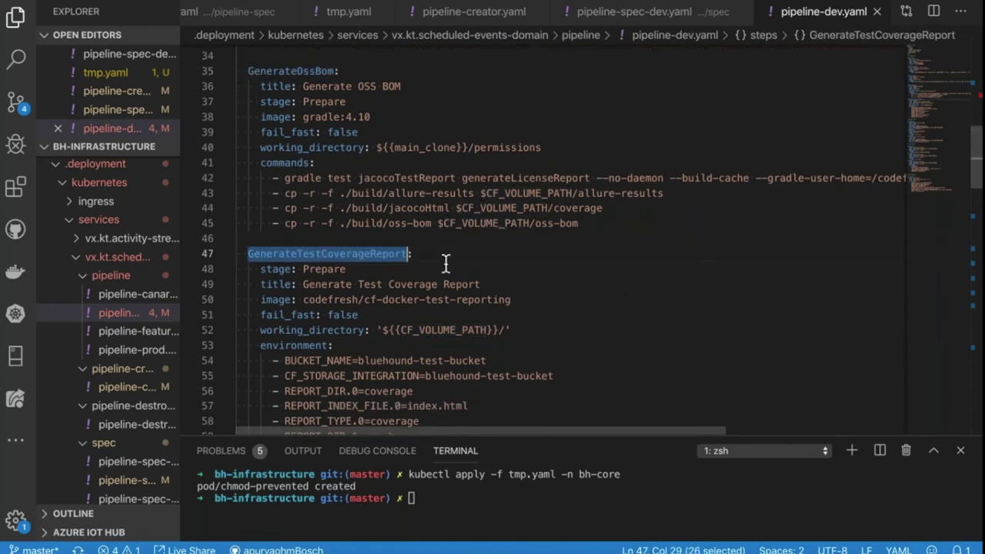
scroll(445, 264, "down", 1)
scroll(445, 264, "up", 1)
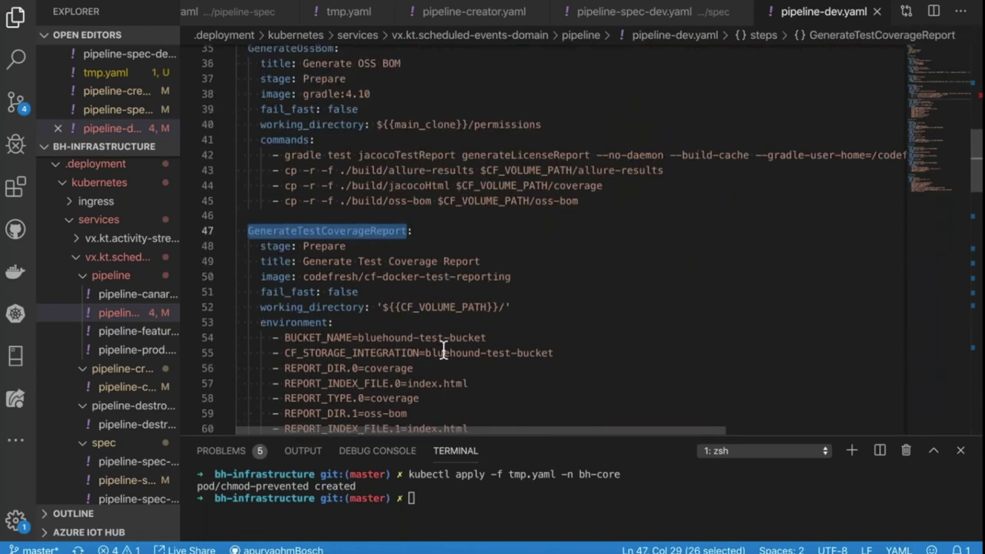
Examine the GenerateTestCoverageReport step and highlight the names of the BuildDocker, TestDocker and PushDocker steps.
scroll(444, 351, "up", 1)
scroll(444, 352, "up", 1)
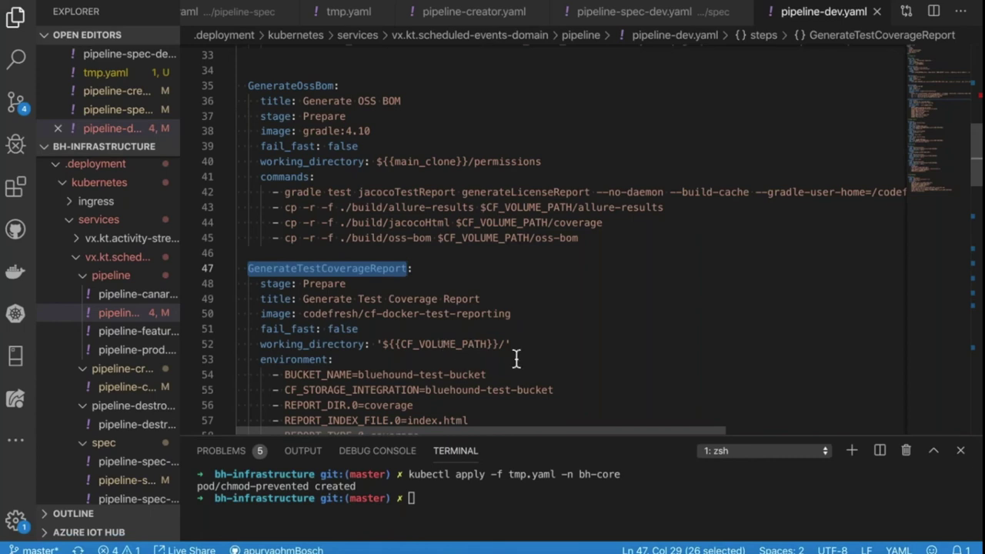
scroll(516, 359, "down", 1)
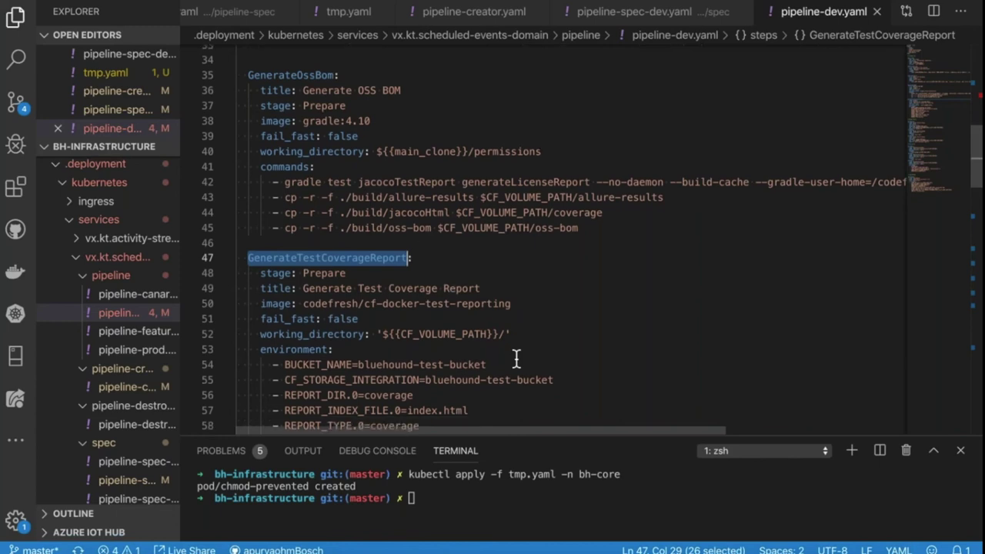
scroll(517, 359, "down", 9)
double_click(308, 126)
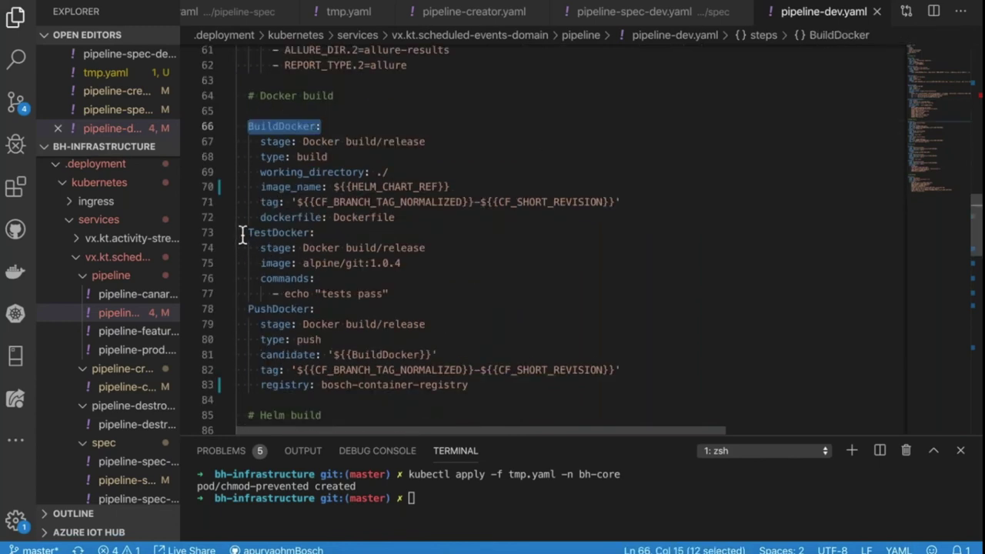
left_click_drag(244, 232, 349, 232)
left_click_drag(247, 309, 359, 308)
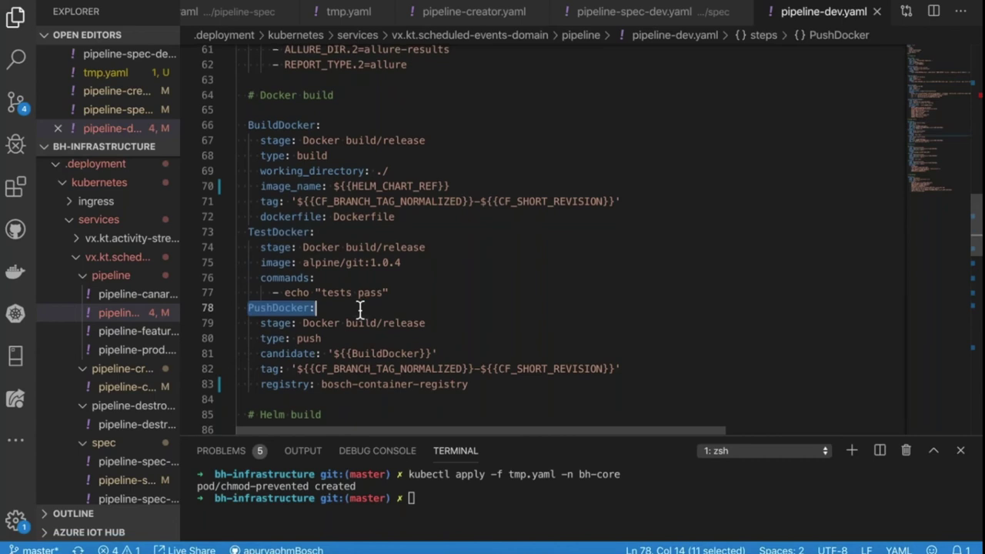
Highlight the registry line of the PushDocker step and read on into the Helm build section.
scroll(359, 308, "down", 5)
key("Down")
key("Down")
key("Down")
key("Down")
key("Down")
key("End")
key("alt+shift+Left")
key("alt+shift+Left")
key("alt+shift+Left")
key("alt+shift+Left")
key("alt+shift+Left")
scroll(433, 312, "down", 3)
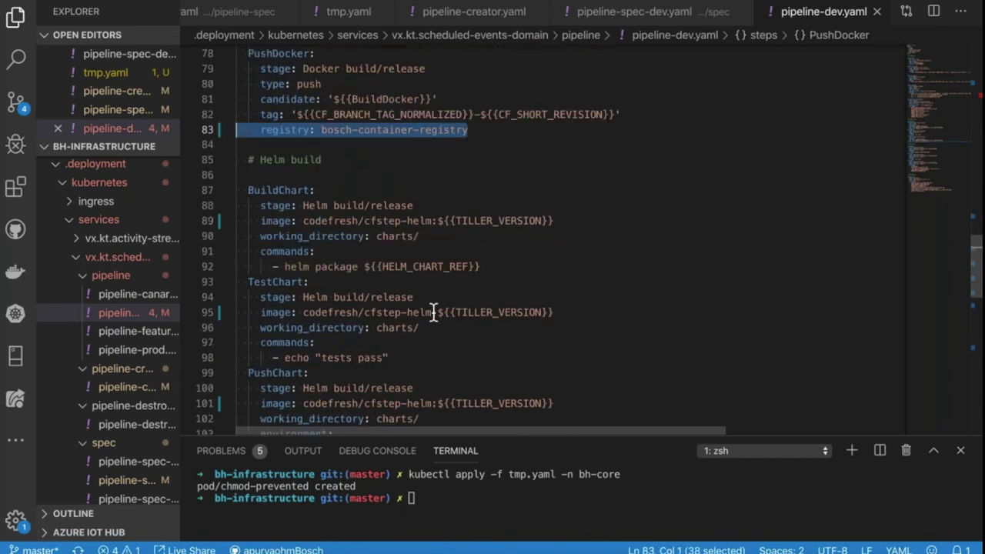
scroll(433, 311, "down", 1)
scroll(433, 312, "down", 1)
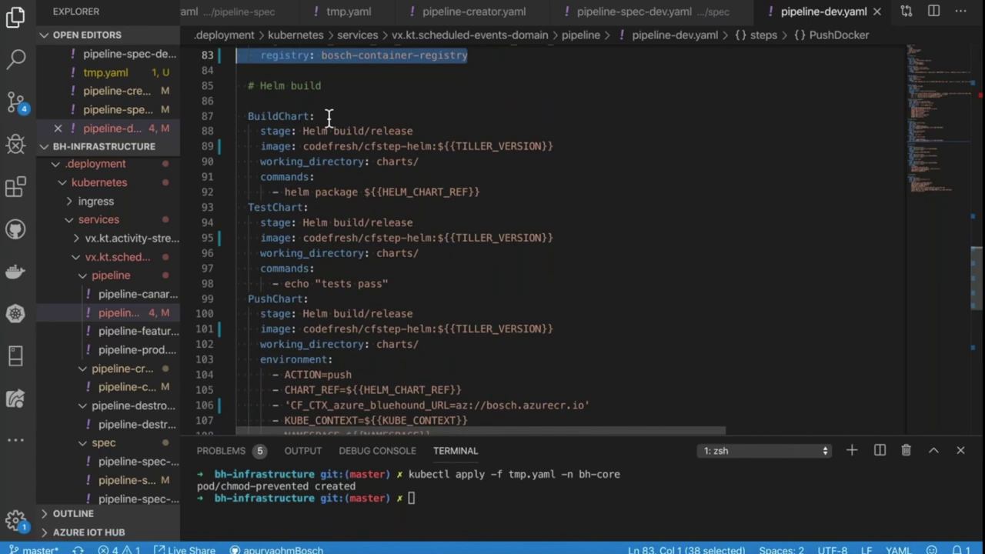
Highlight the name of the BuildChart step and compare it with the Docker build steps above.
key("Down")
key("Down")
key("Down")
key("Down")
key("End")
key("shift+Home")
key("shift+Home")
scroll(359, 110, "up", 2)
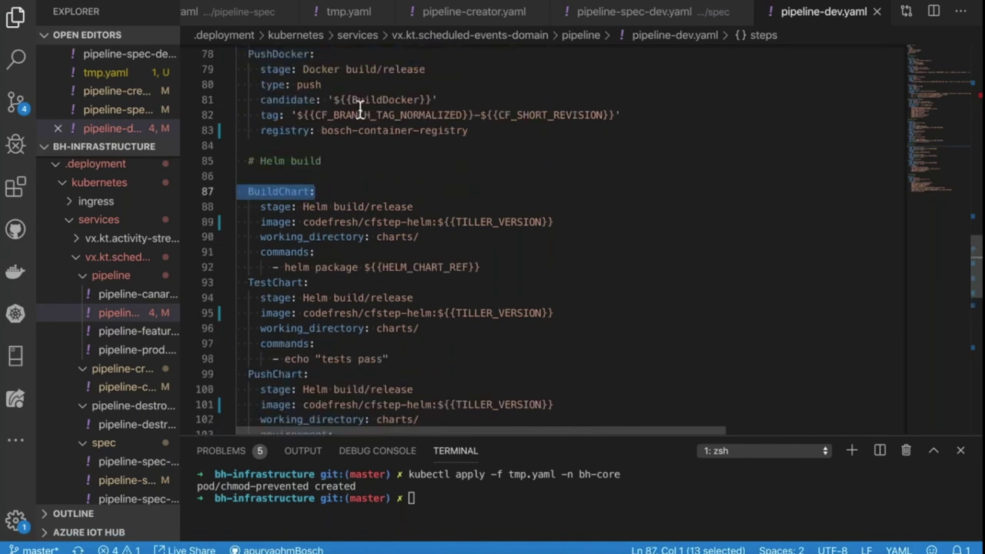
scroll(359, 110, "up", 1)
scroll(297, 86, "up", 2)
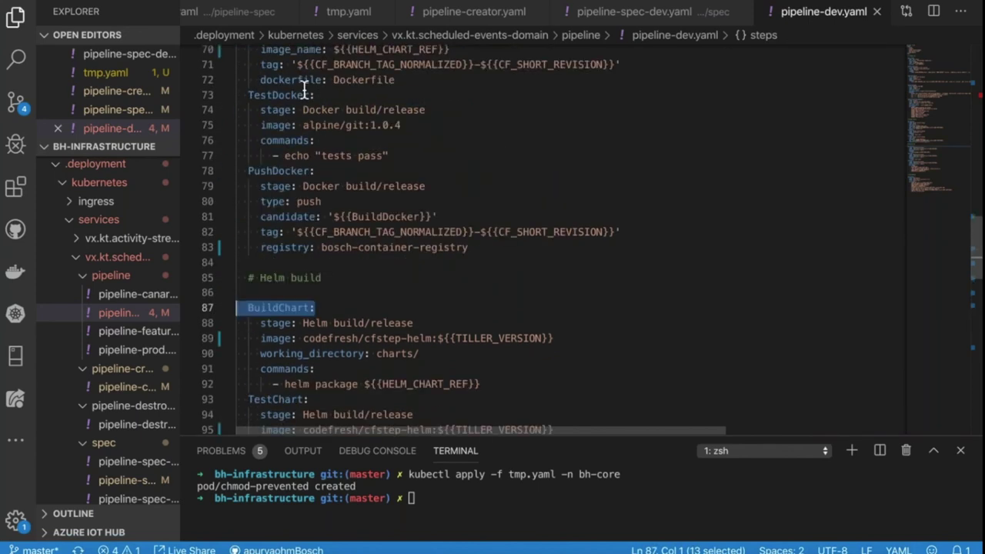
Highlight the name of the PushChart step and its whole environment block down to the NAMESPACE entry.
scroll(323, 208, "down", 3)
mouse_move(236, 273)
left_mouse_down()
mouse_move(309, 273)
mouse_move(271, 255)
mouse_move(236, 256)
left_mouse_up()
scroll(350, 307, "down", 3)
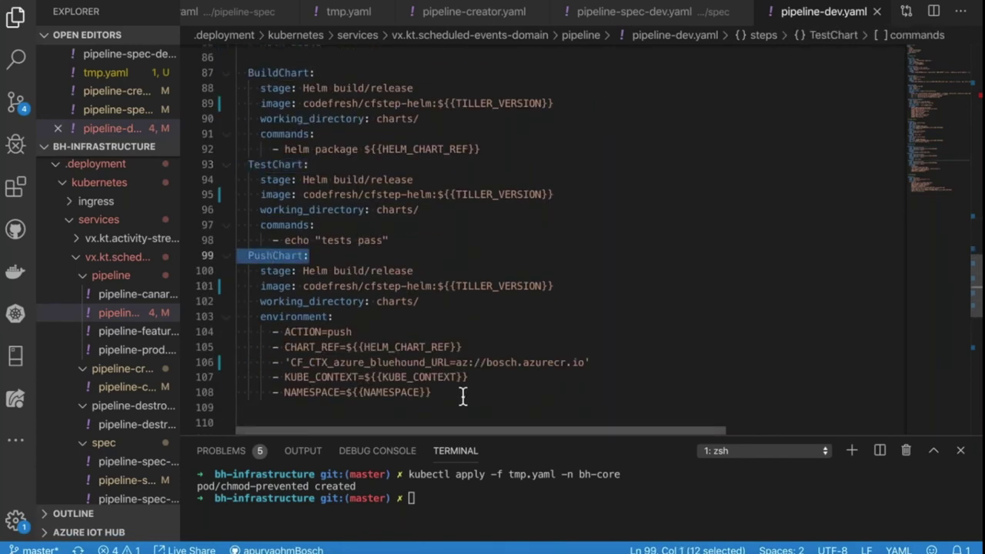
left_click_drag(432, 392, 346, 392)
left_click_drag(250, 349, 236, 316)
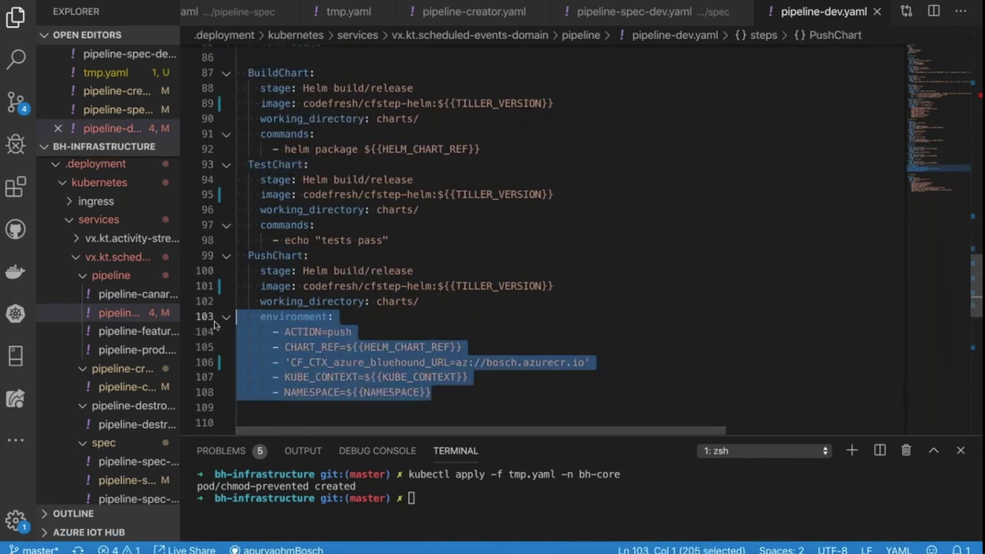
Highlight the KUBE_CONTEXT, NAMESPACE and HELM_CHART_REF variables in PushChart's environment and widen the file explorer to show full file names.
left_click(515, 330)
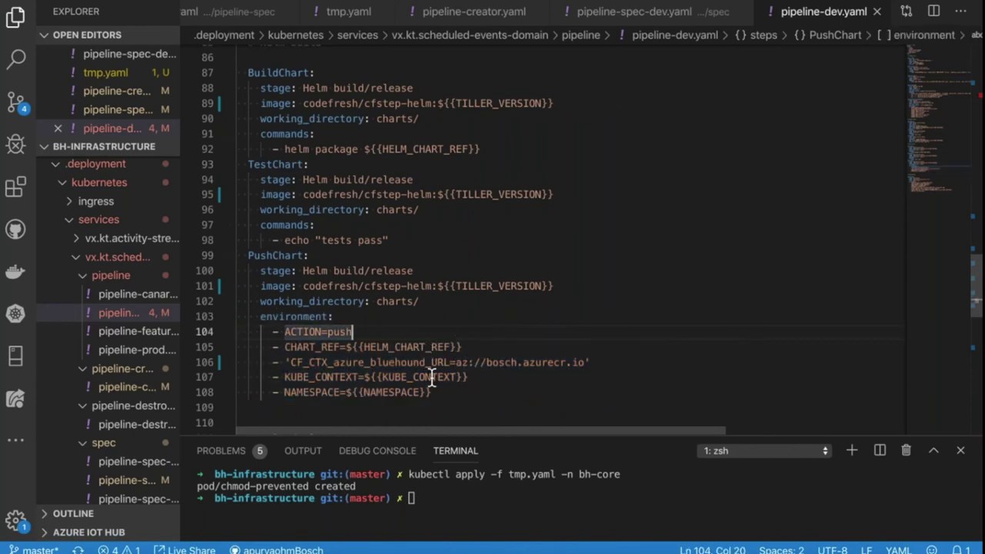
double_click(432, 376)
double_click(415, 392)
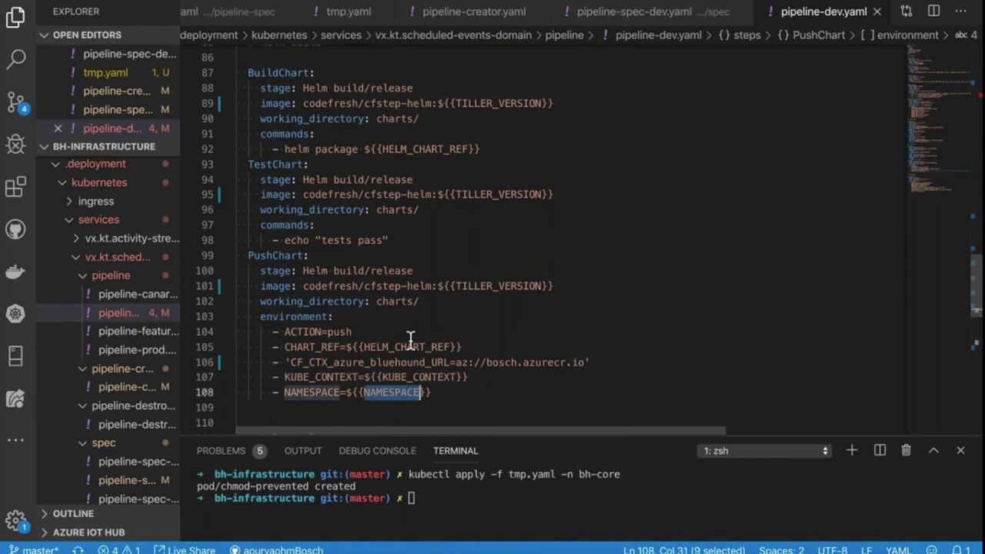
left_click(413, 347)
double_click(432, 347)
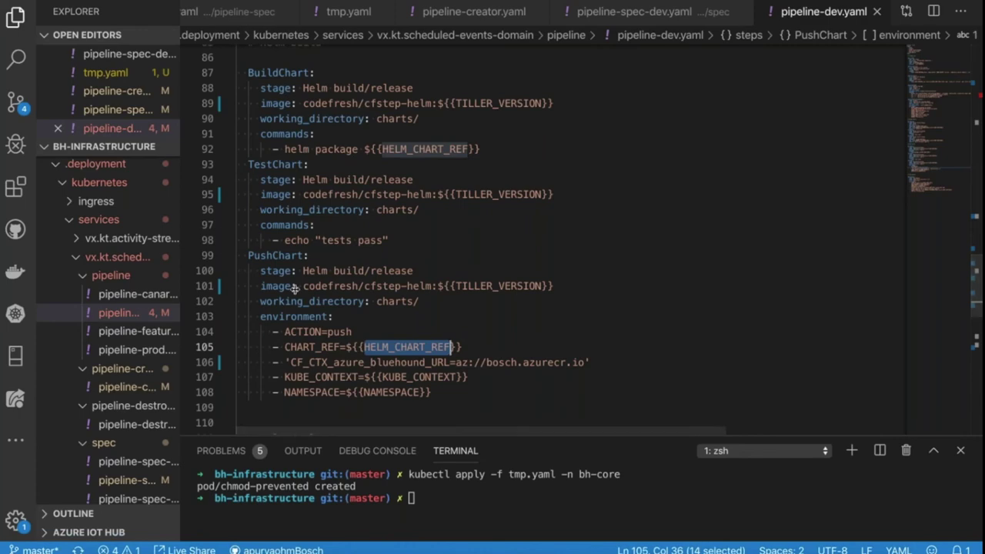
left_click_drag(180, 287, 294, 287)
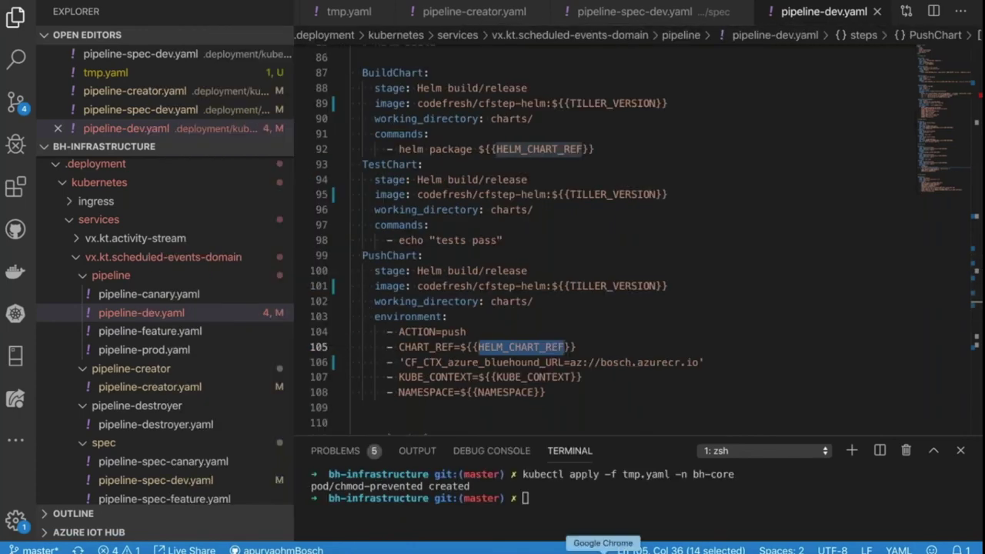
Switch to Google Chrome, open the Codefresh pipelines list and glance at the pipeline-destroyer build.
left_click(604, 551)
left_click(635, 148)
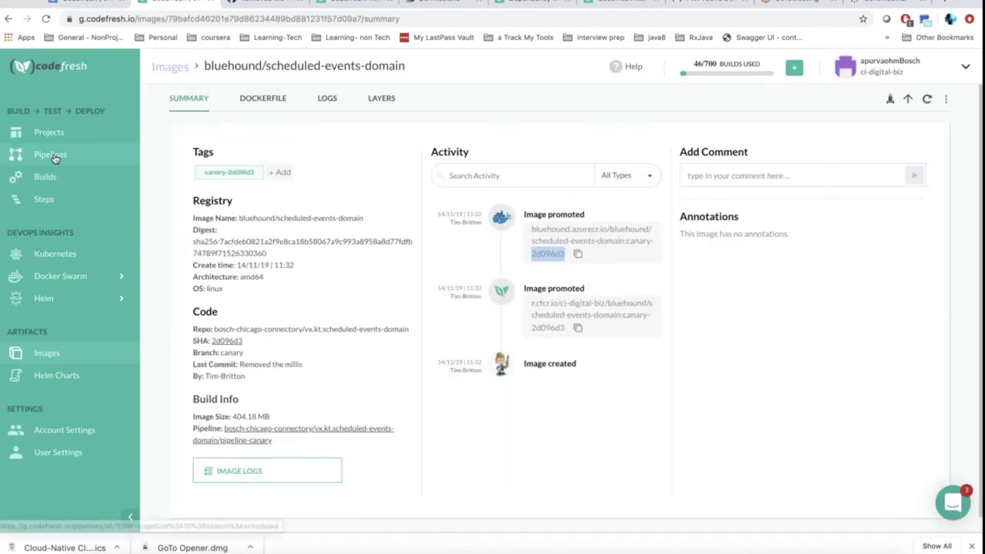
left_click(50, 155)
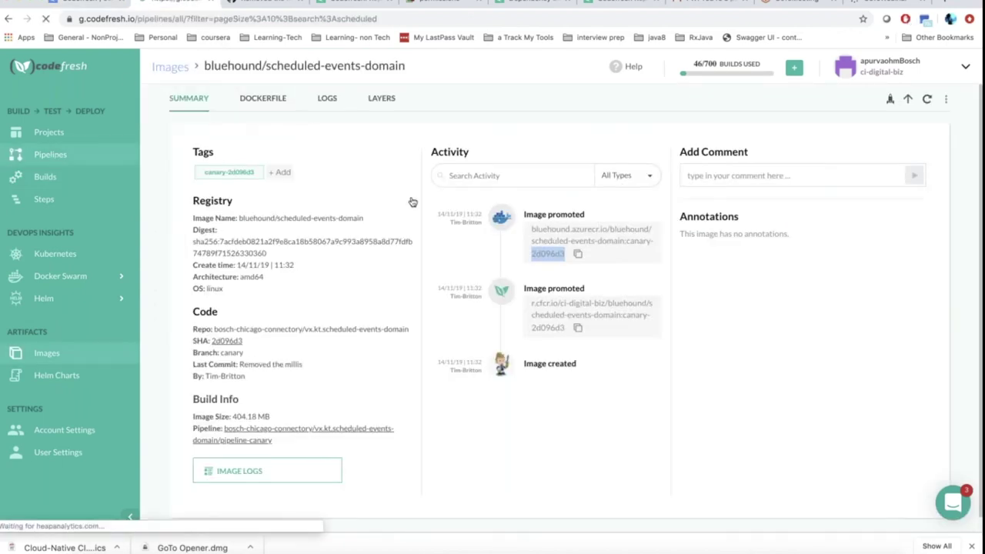
left_click(69, 3)
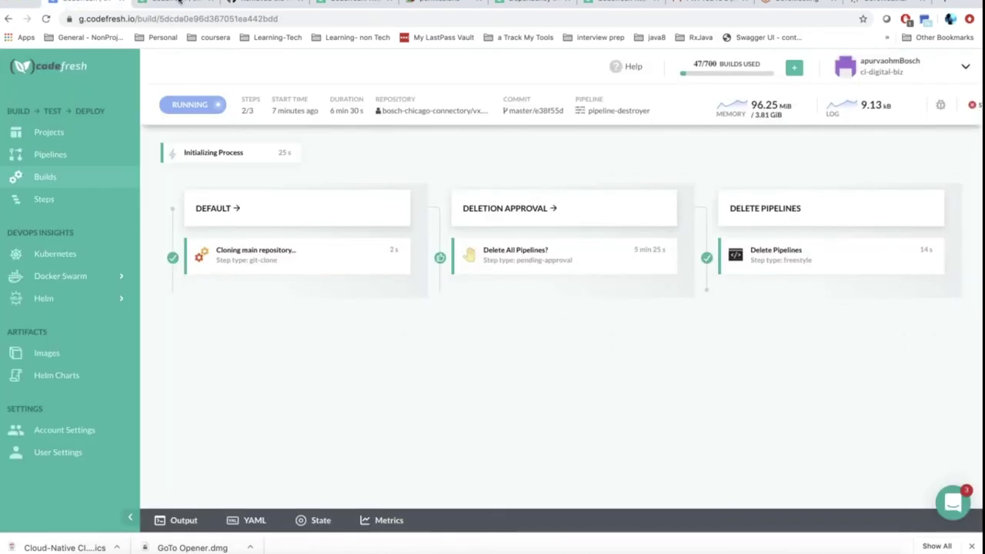
left_click(179, 3)
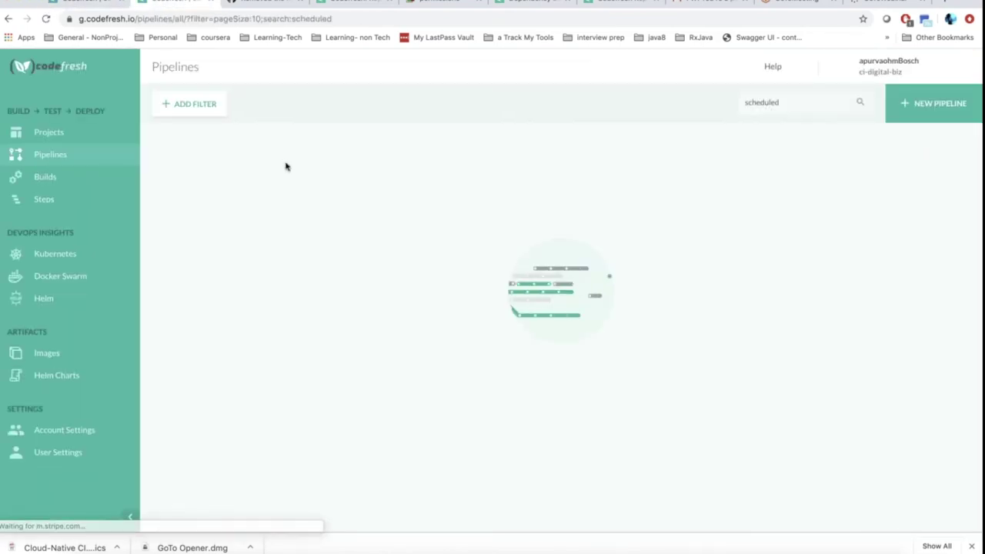
Open the pipeline-creator pipeline of the vx.kt.scheduled-events-domain project and run it.
left_click(310, 206)
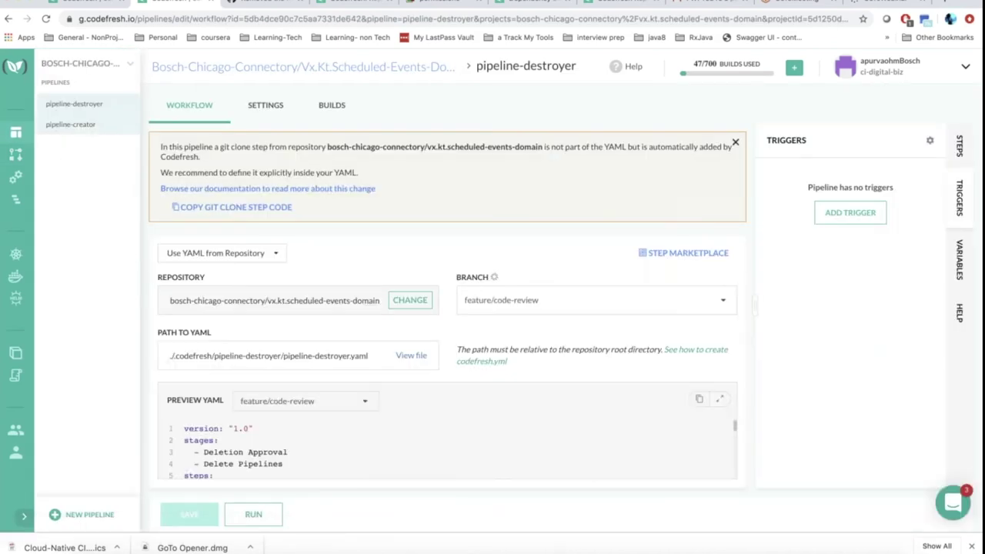
left_click(87, 131)
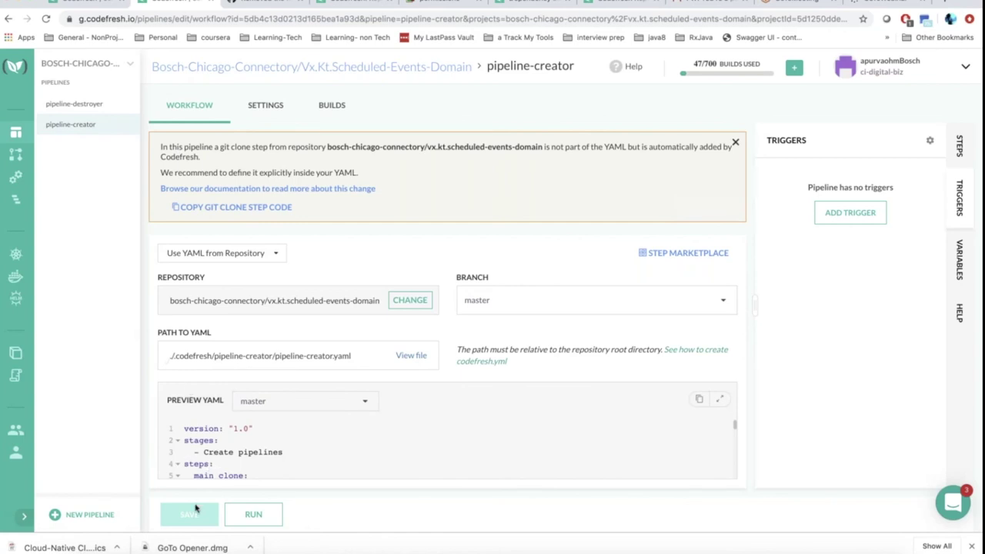
left_click(246, 514)
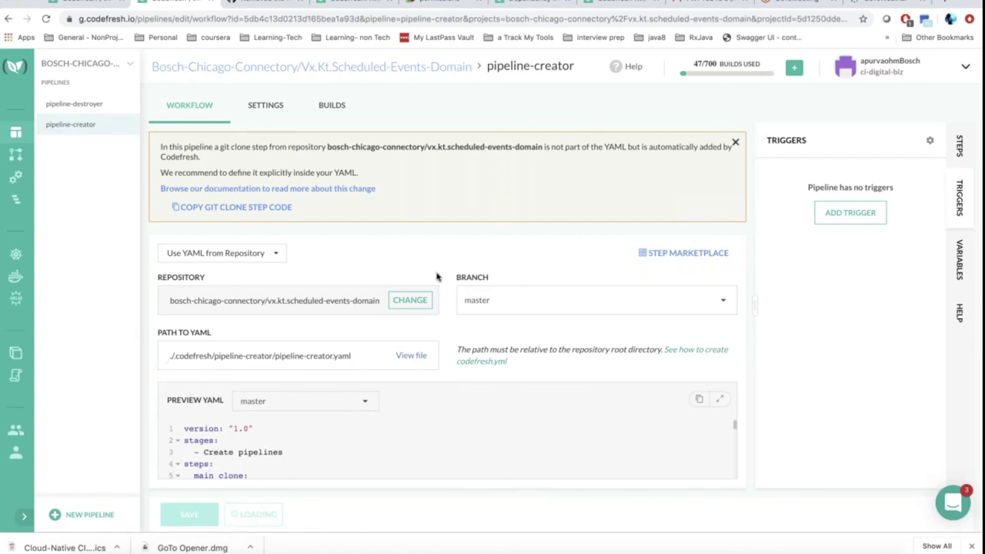
key("Escape")
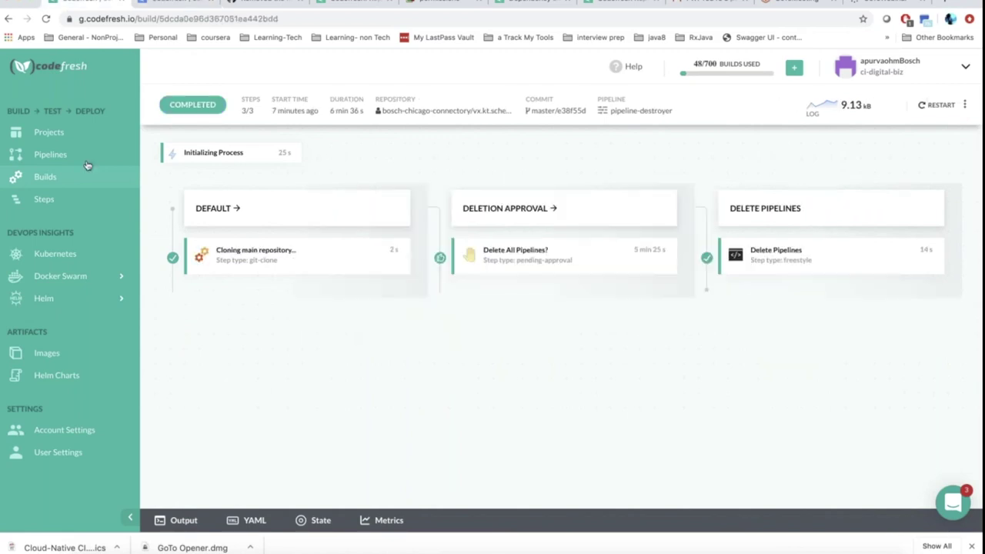
Open the pipeline-destroyer pipeline, check the pipeline-creator build's progress and reload the pipeline page to refresh the project's pipelines.
left_click(66, 157)
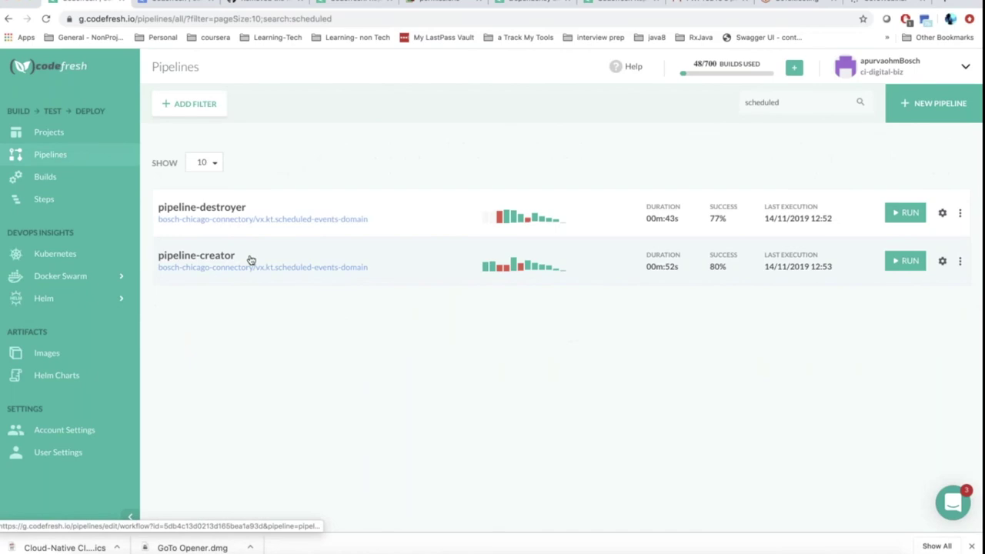
left_click(336, 209)
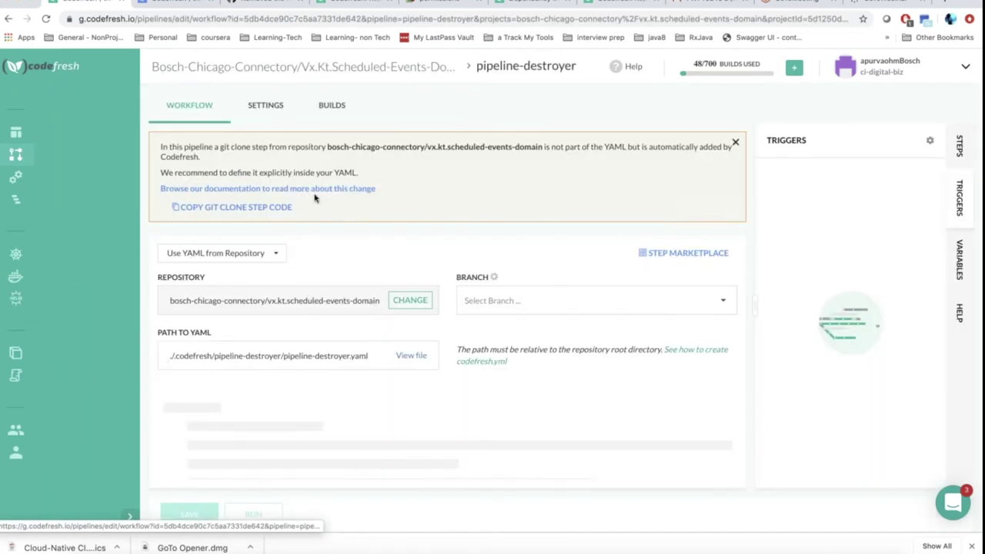
left_click(177, 2)
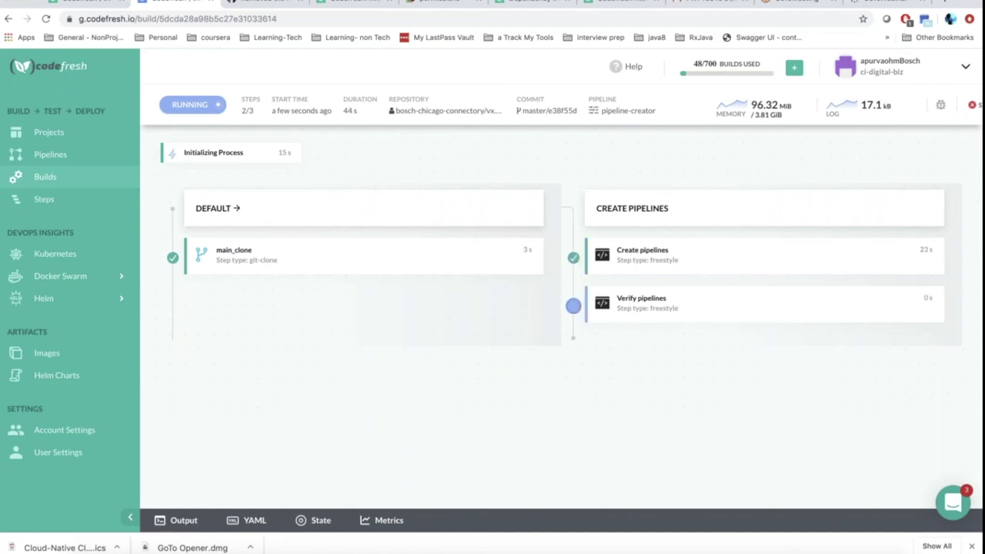
left_click(264, 6)
left_click(192, 6)
left_click(308, 19)
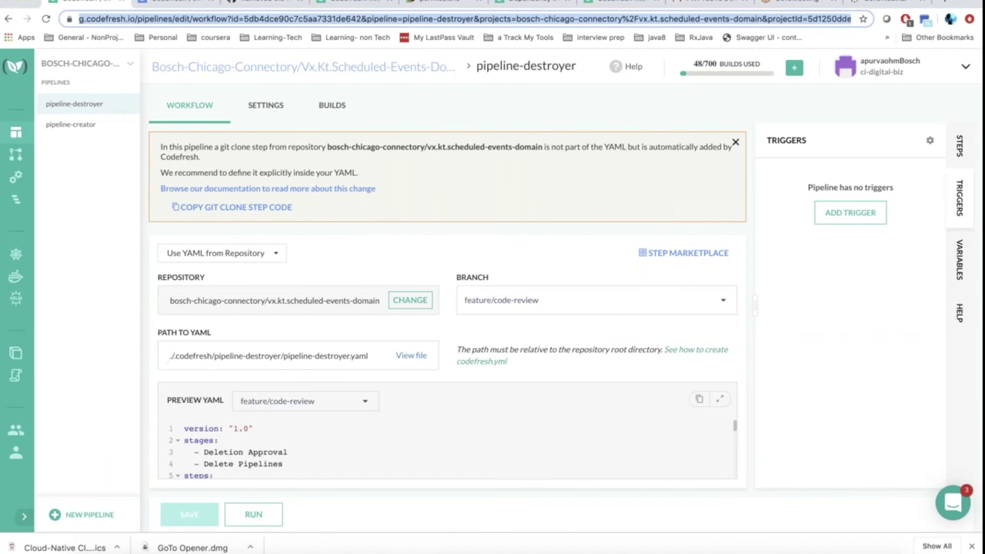
key("Return")
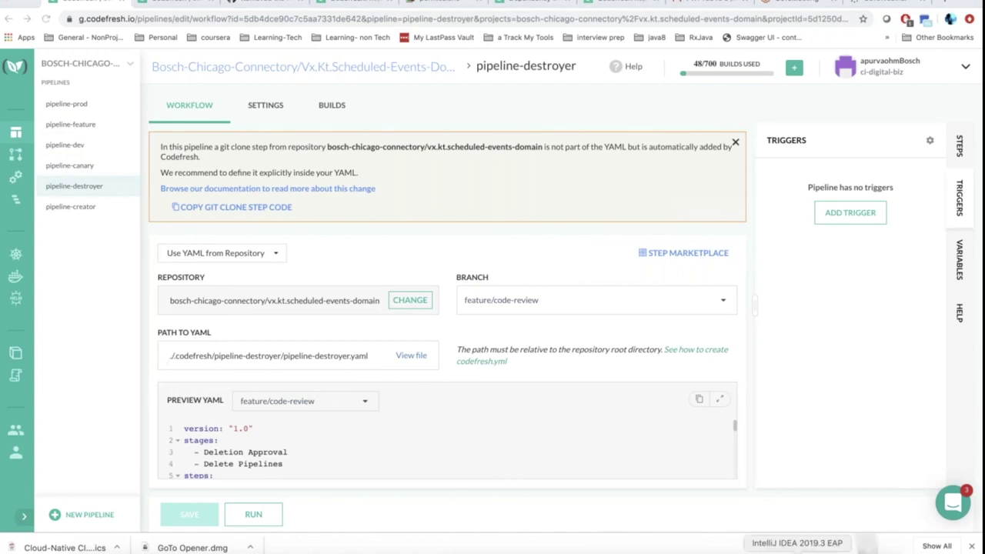
Switch to IntelliJ IDEA and add three new lines at the end of tmp.yaml.
left_click(802, 551)
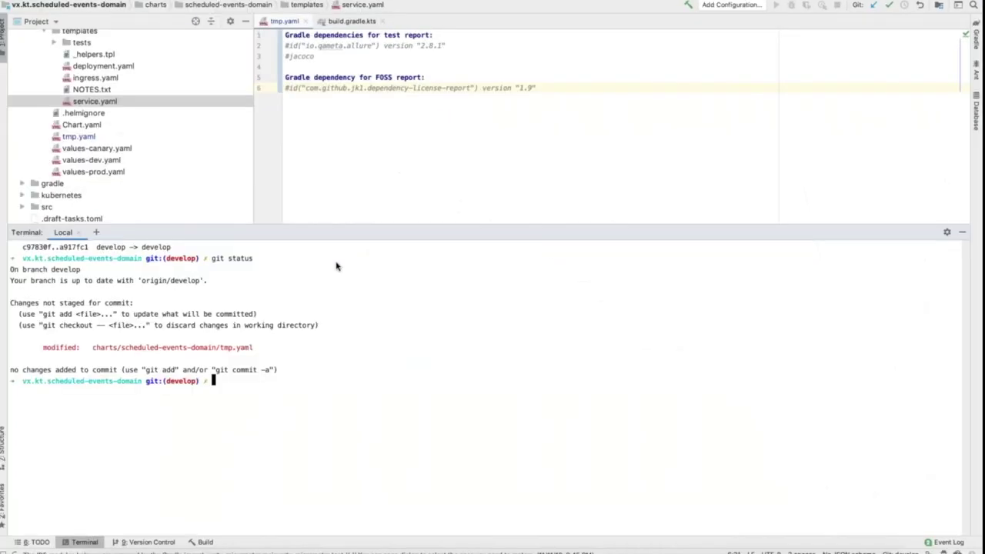
left_click(354, 146)
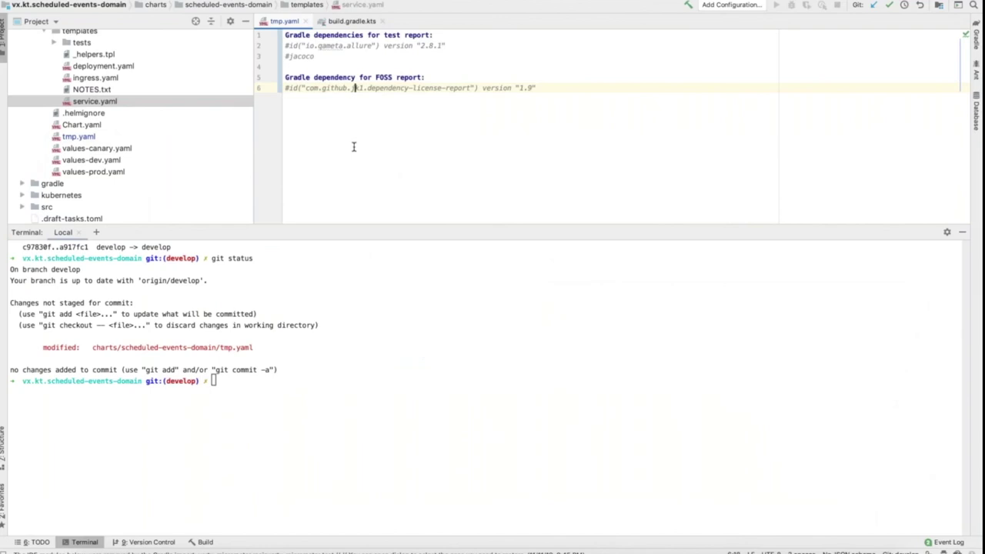
key("Return")
key("Return")
key("Return")
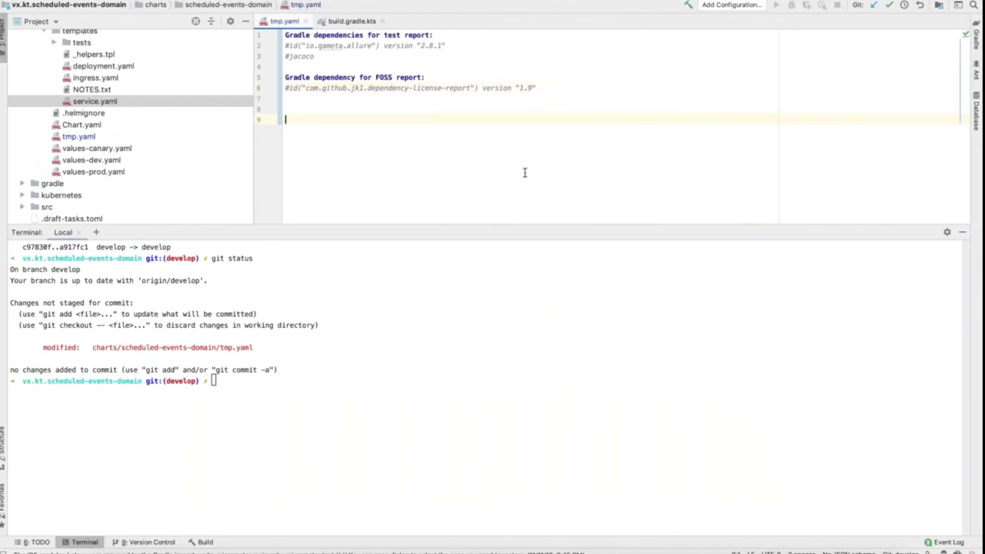
Enlarge the terminal area and clear its output.
left_click_drag(459, 225, 459, 103)
left_click(458, 316)
type("git")
key("BackSpace")
key("BackSpace")
key("BackSpace")
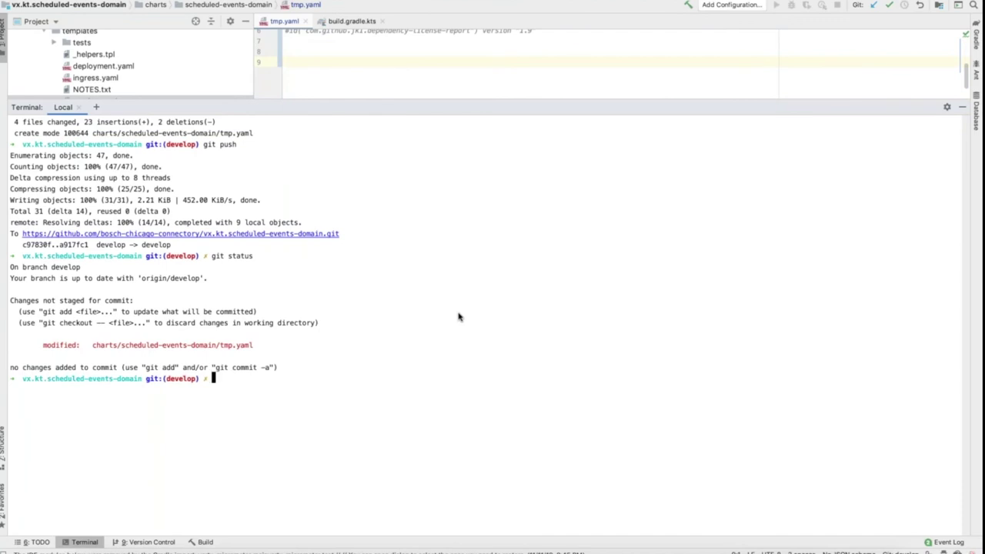
key("ctrl+l")
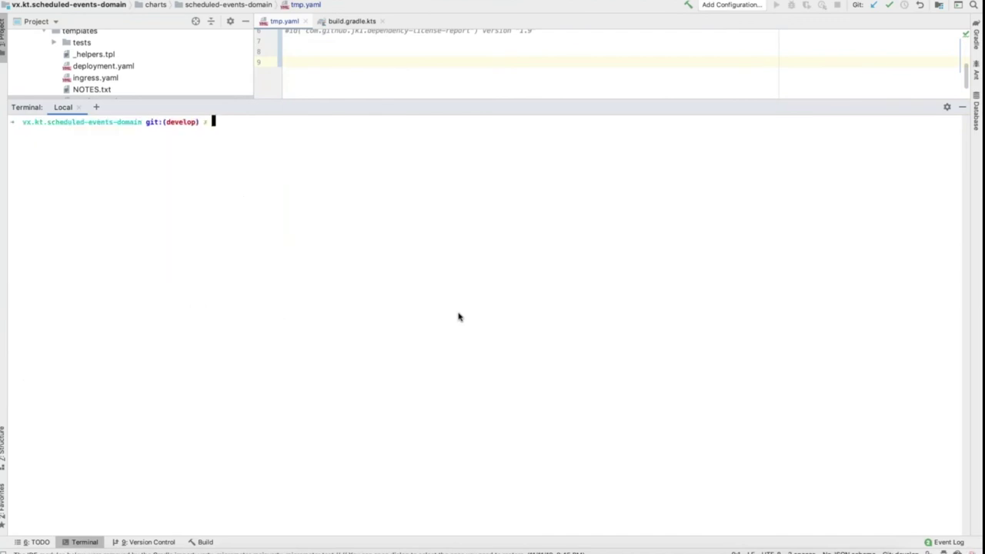
Commit all tracked changes with the message "Testing pipeline dev" and push the develop branch.
type("git commit -am \"Testing pipel")
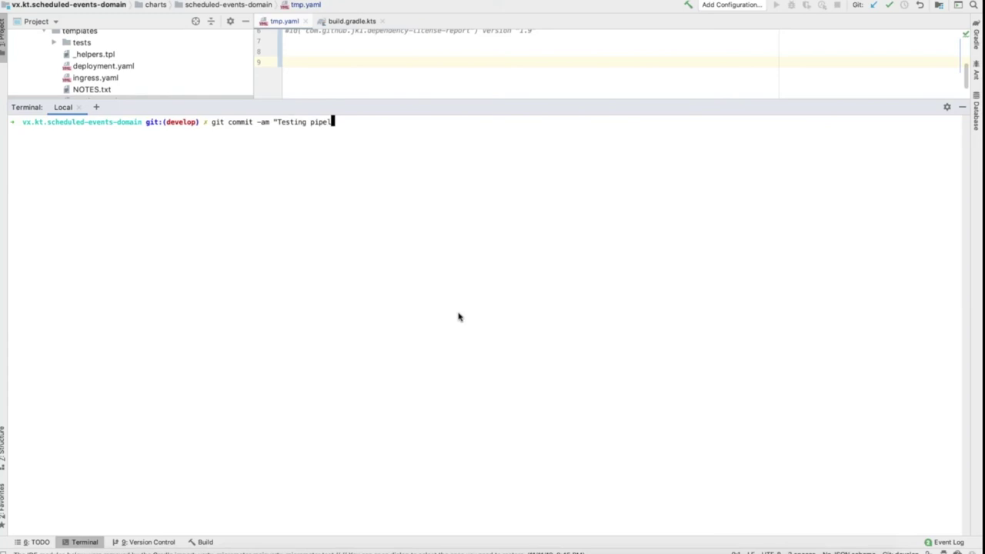
type("ine dev\"")
key("Return")
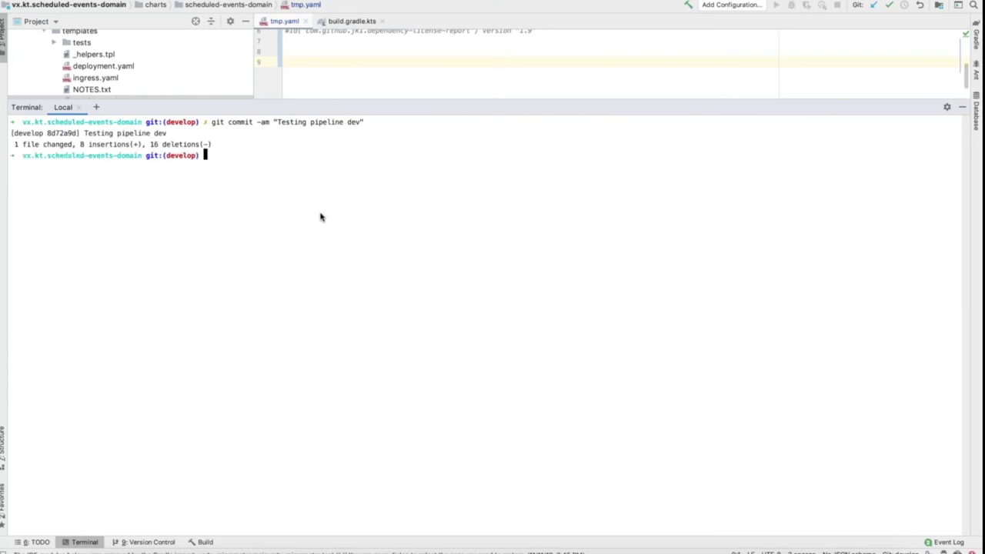
type("git push")
key("Return")
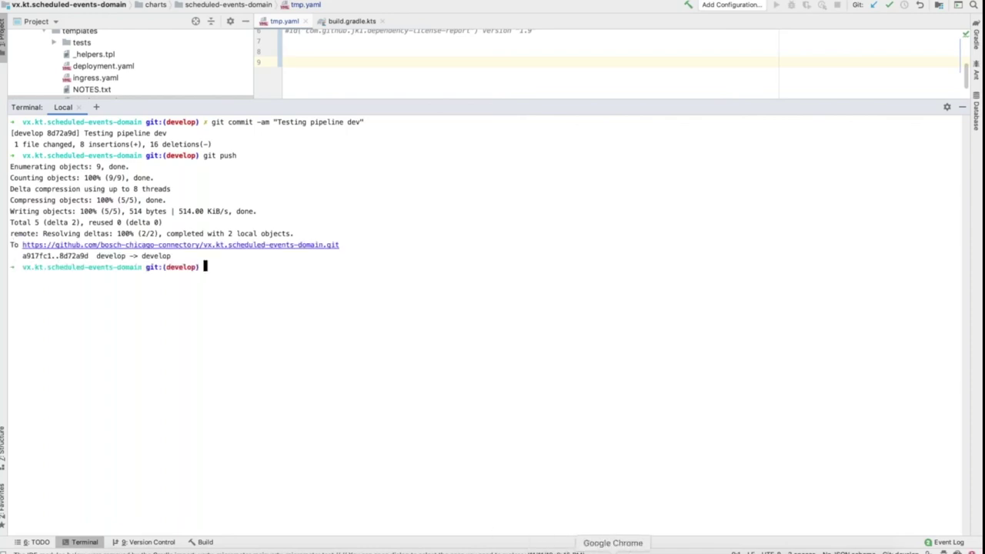
Switch to Google Chrome and open the "Testing pipeline dev" build on the develop branch from the Codefresh builds list.
left_click(612, 549)
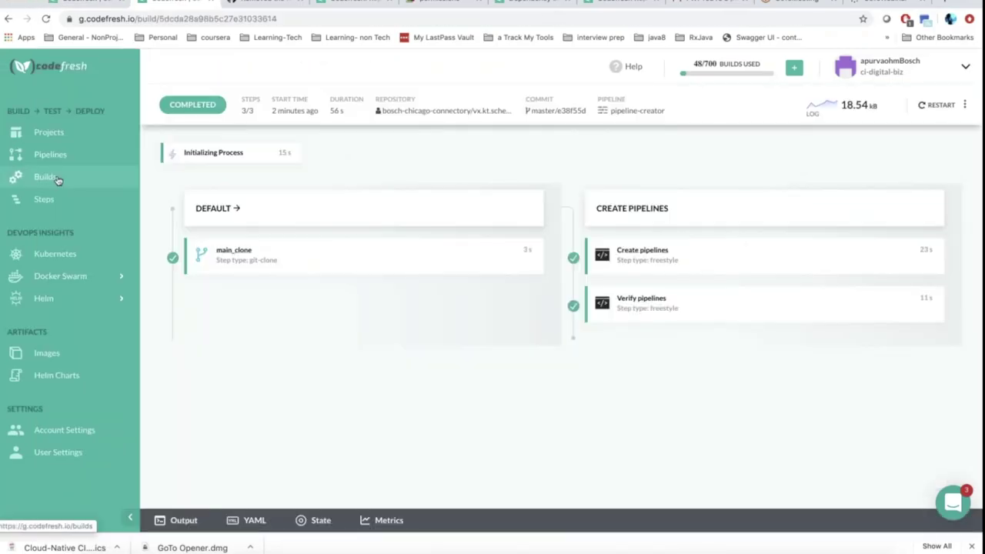
left_click(59, 176)
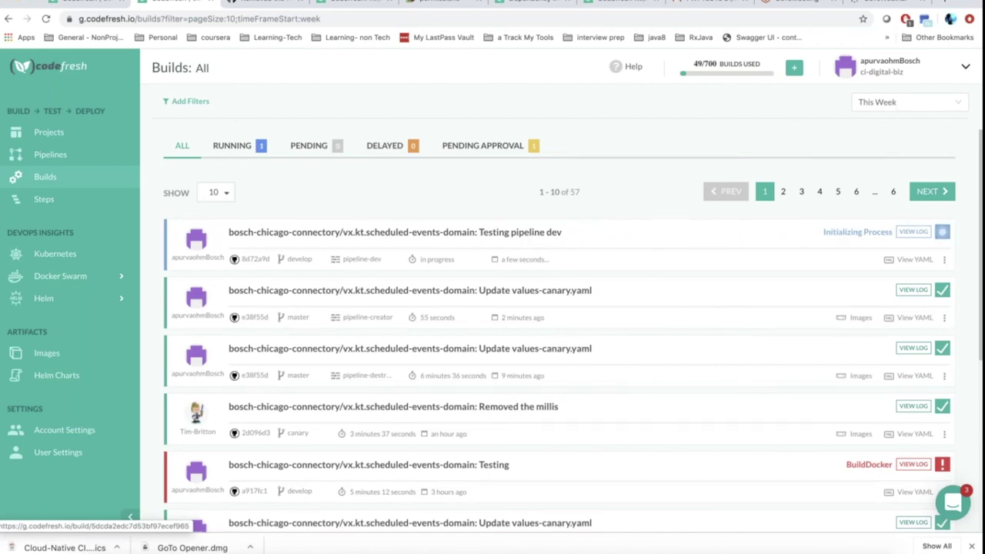
left_click(393, 231)
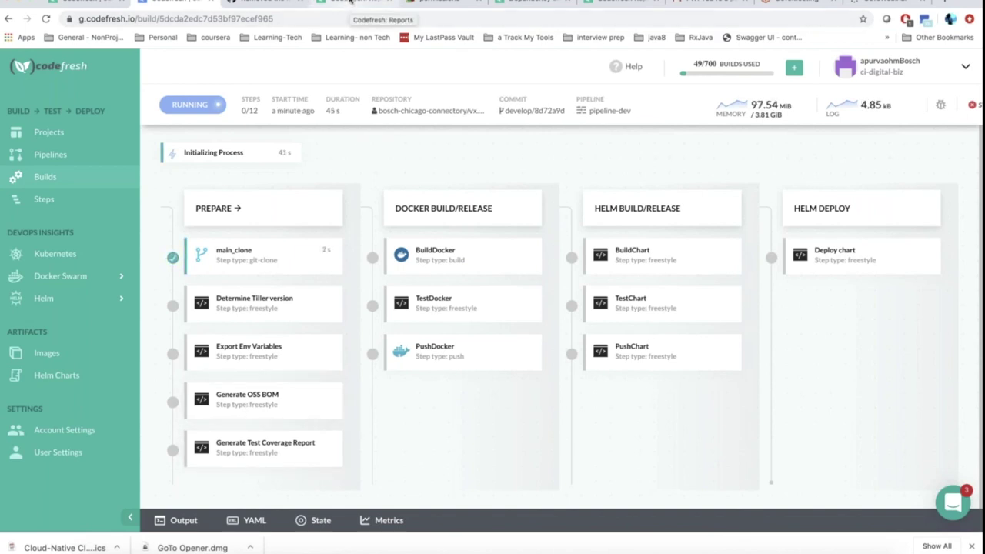
Check the pipeline-dev build's progress, and view the Codefresh reports overview and the permissions code coverage report.
left_click(350, 3)
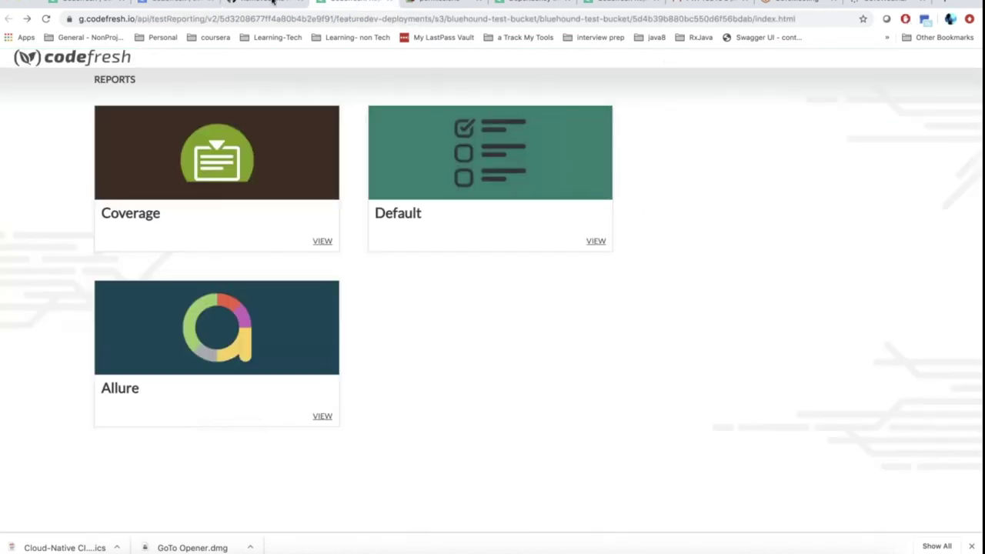
left_click(173, 3)
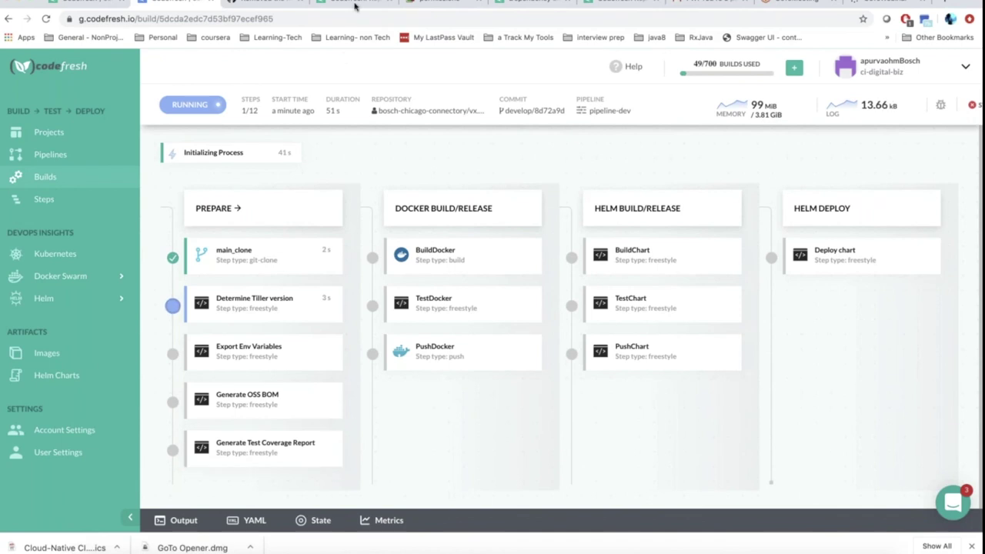
left_click(379, 3)
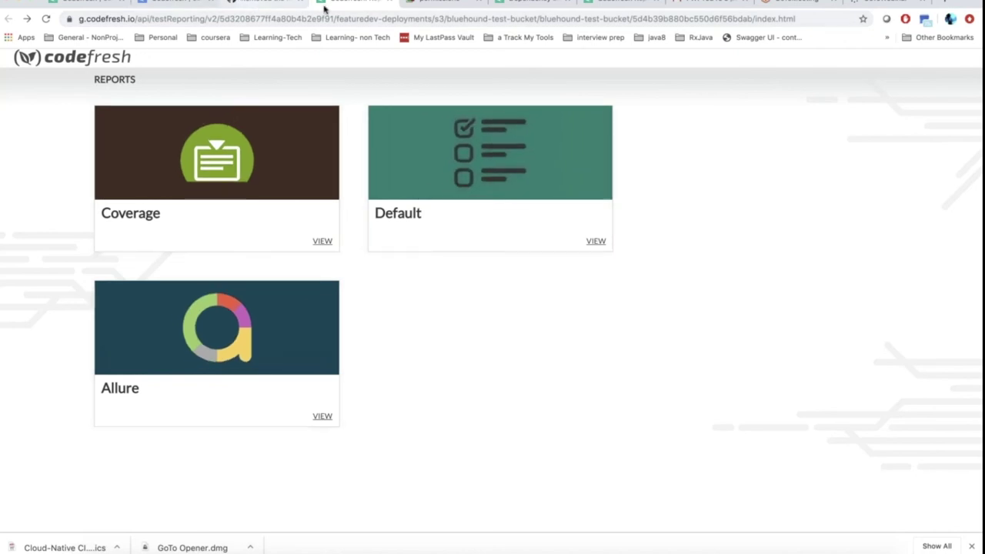
left_click(427, 4)
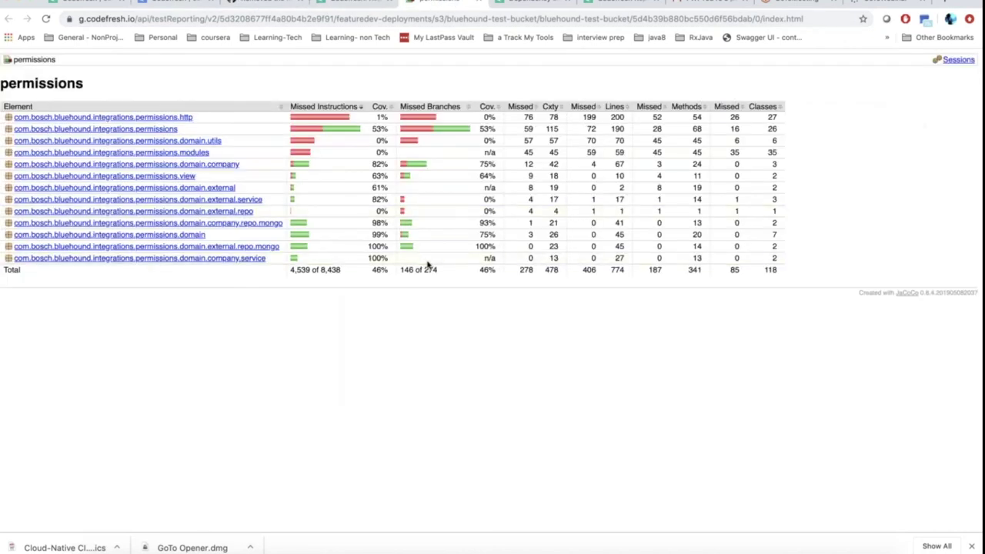
Look through the dependency license report for permissions 1.0.0-SNAPSHOT.
left_click(524, 3)
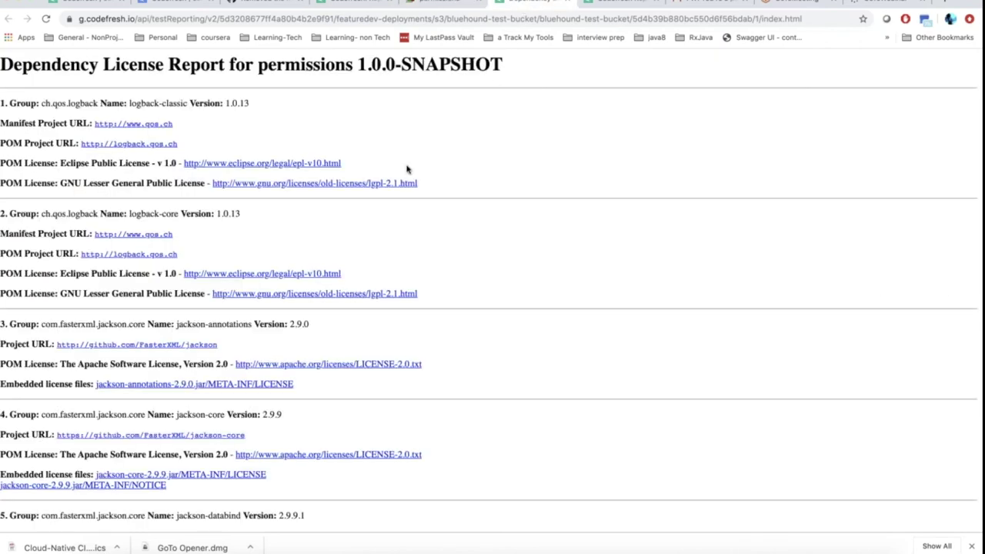
scroll(407, 169, "down", 10)
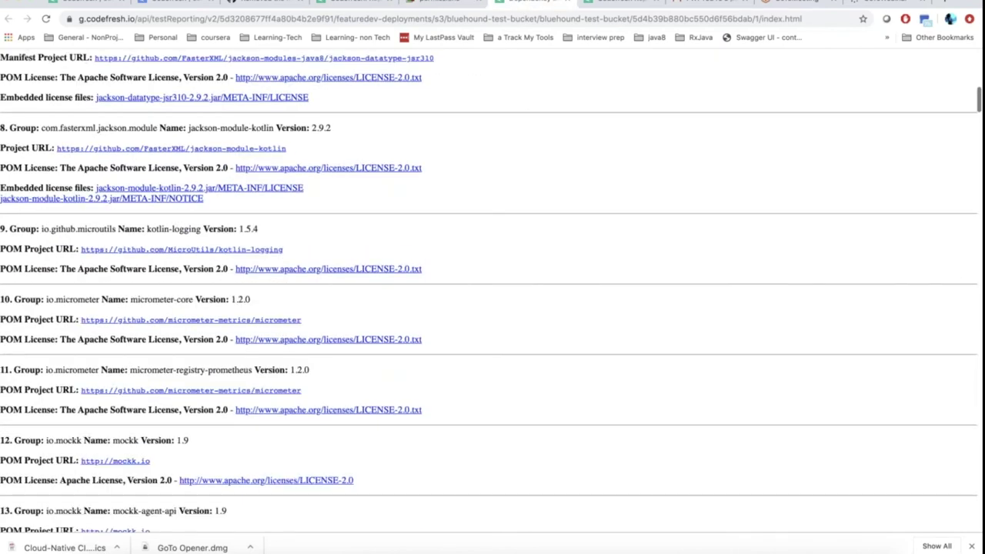
scroll(491, 294, "down", 10)
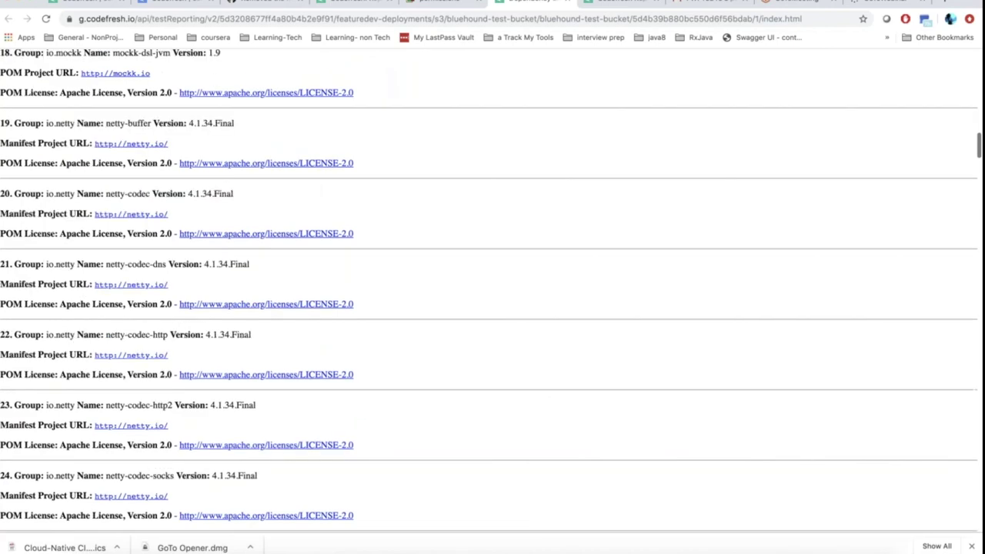
scroll(477, 354, "up", 15)
Review the Codefresh test report's overview, graphs, timeline, behaviors and packages.
key("ctrl+Tab")
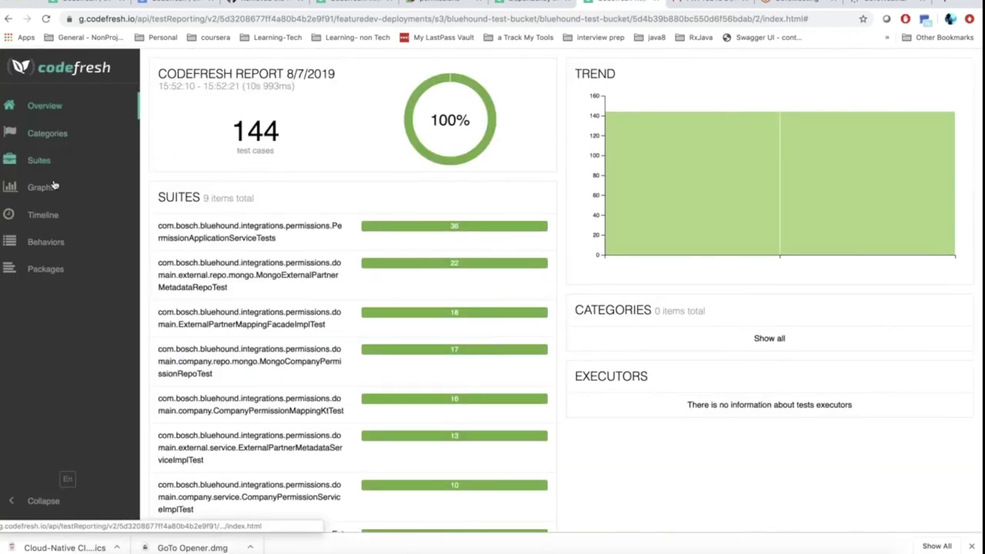
left_click(48, 189)
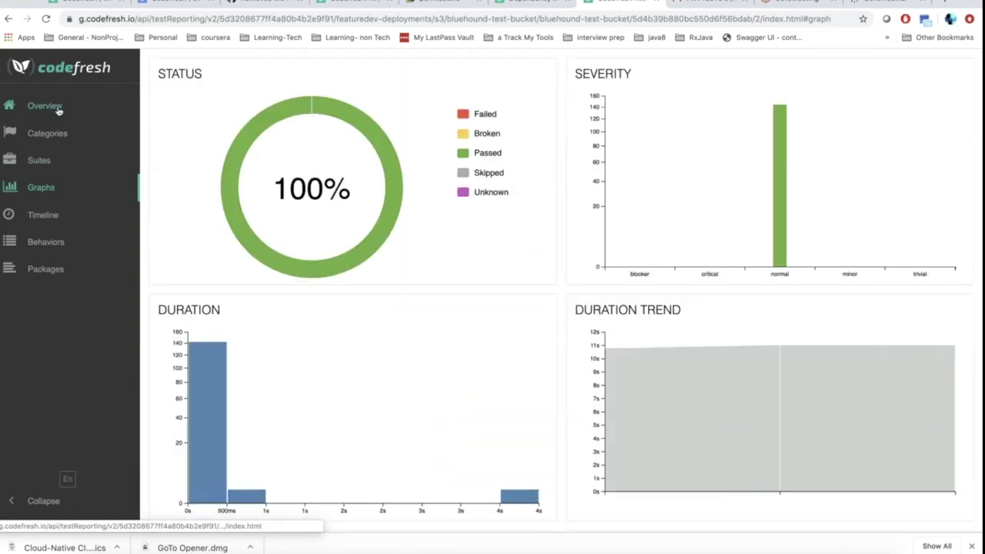
left_click(58, 110)
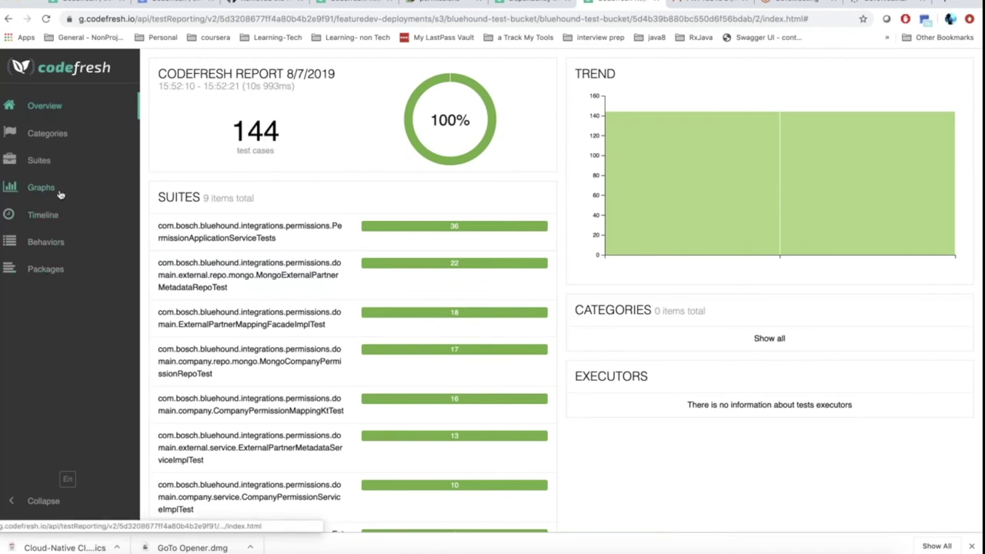
left_click(51, 218)
left_click(51, 243)
left_click(61, 270)
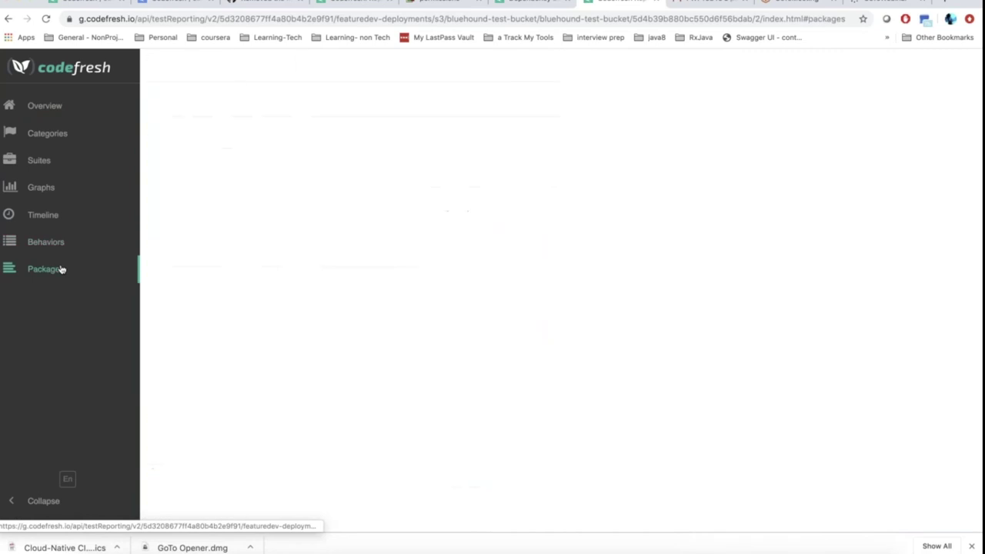
Check the running pipeline-dev build and return to the pipeline-destroyer pipeline page.
left_click(131, 2)
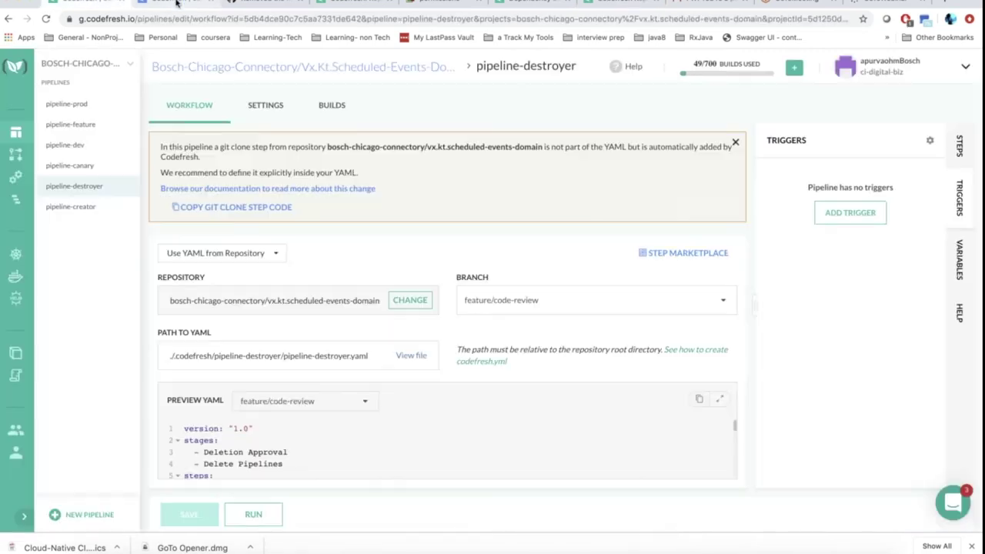
left_click(176, 3)
left_click(105, 3)
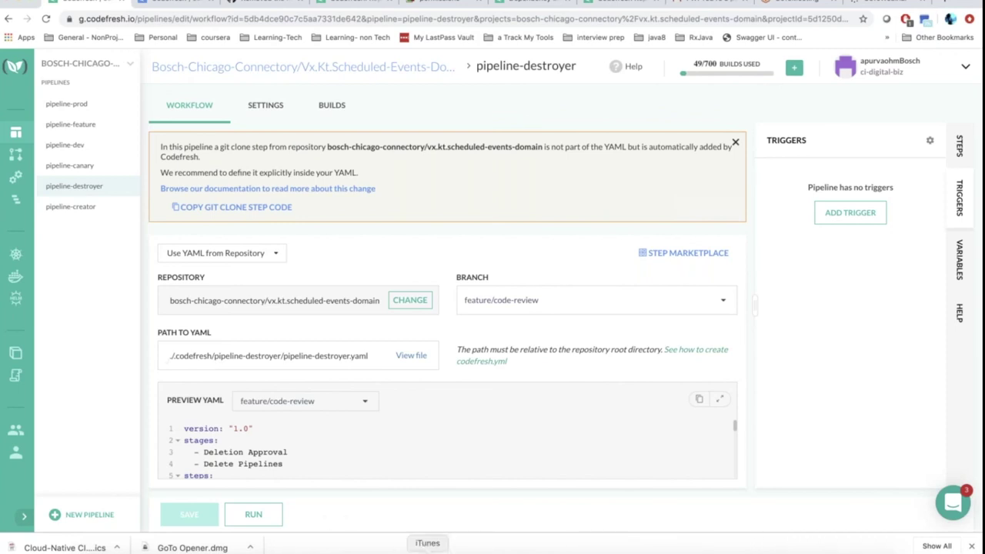
Switch to Keynote, select the first slide of the Cloud-Native CI/CD presentation and start the slideshow from it.
left_click(448, 551)
scroll(88, 231, "up", 15)
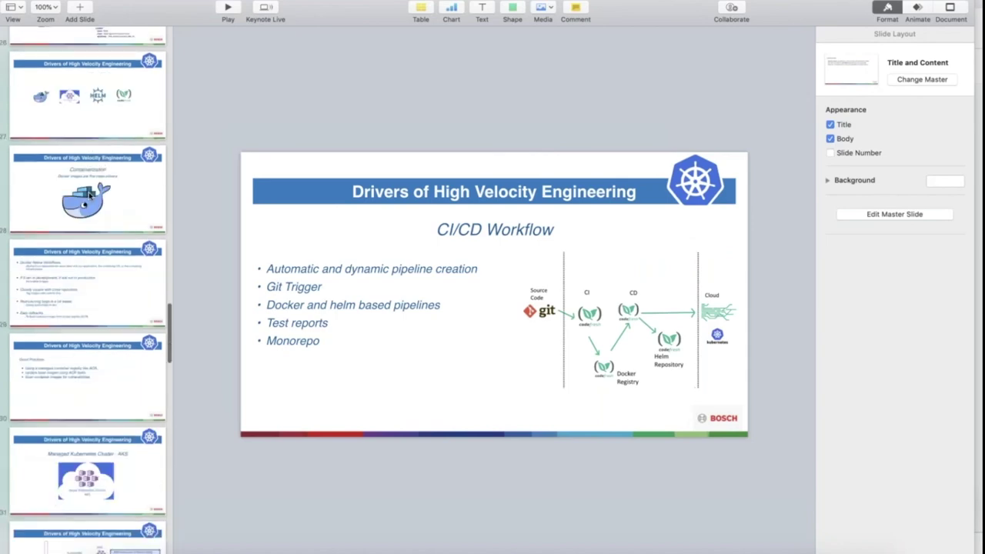
left_click(88, 77)
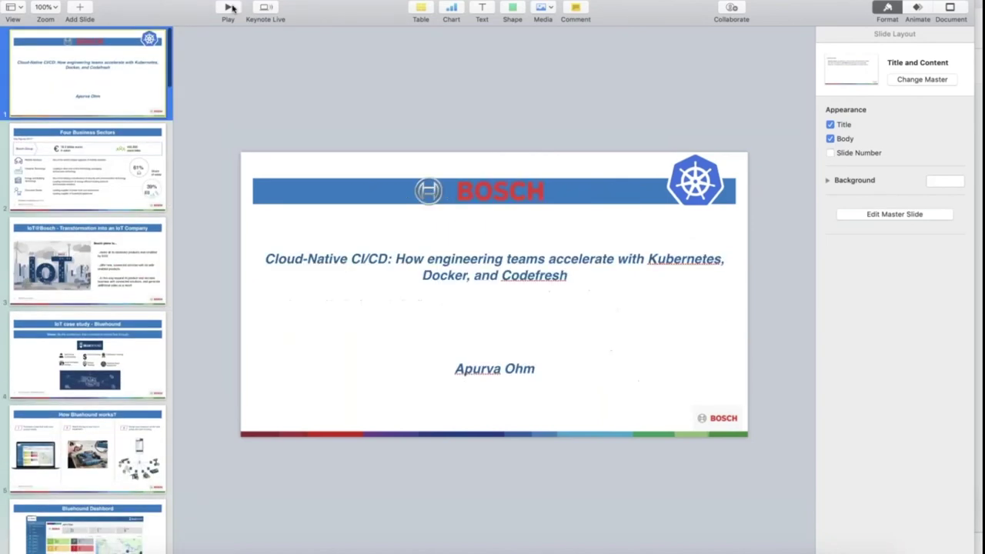
left_click(229, 7)
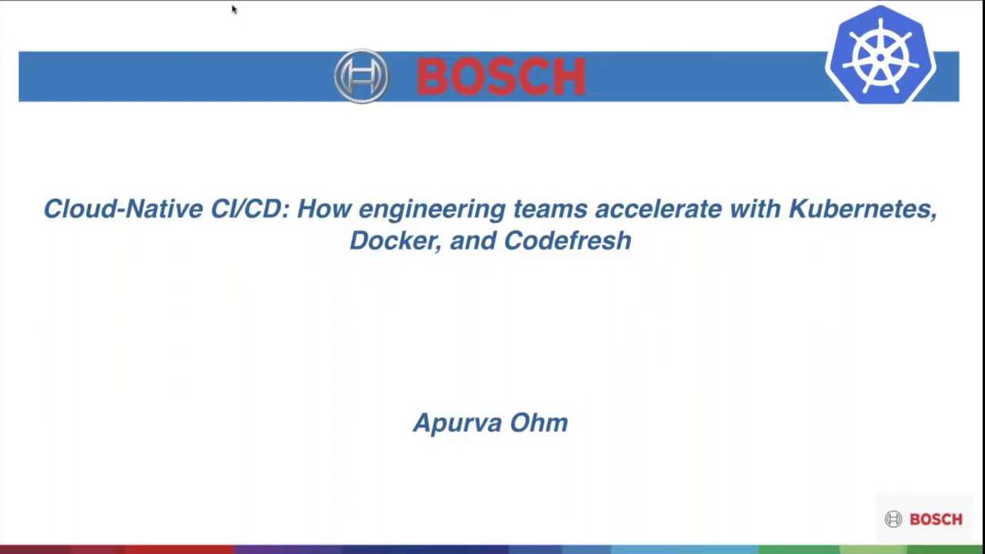